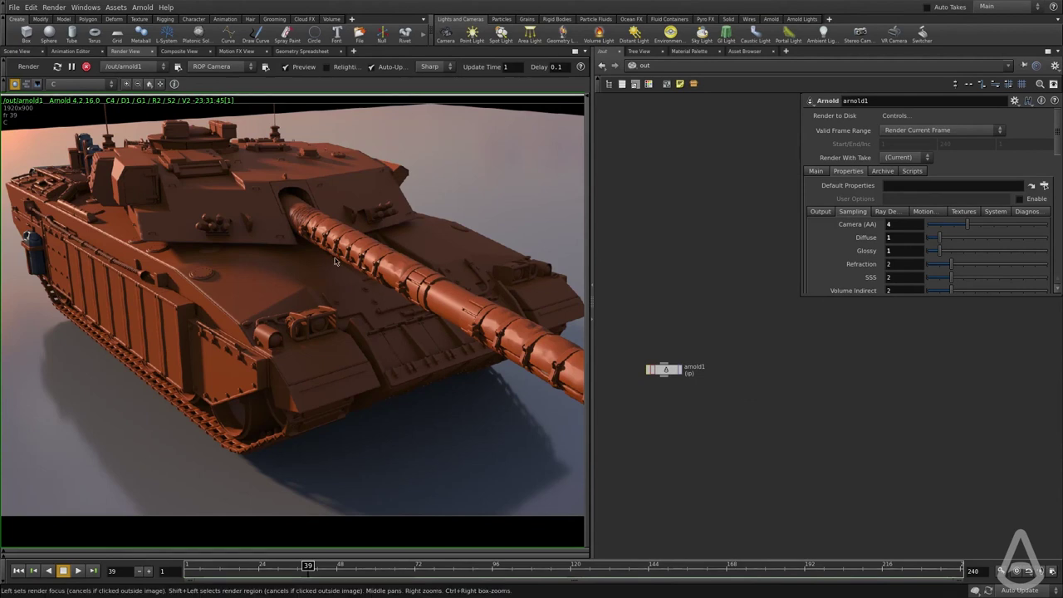
Open the shop network and review the diffuse and specular settings of the tank shader
{"action": "left_click", "coordinate": [669, 66]}
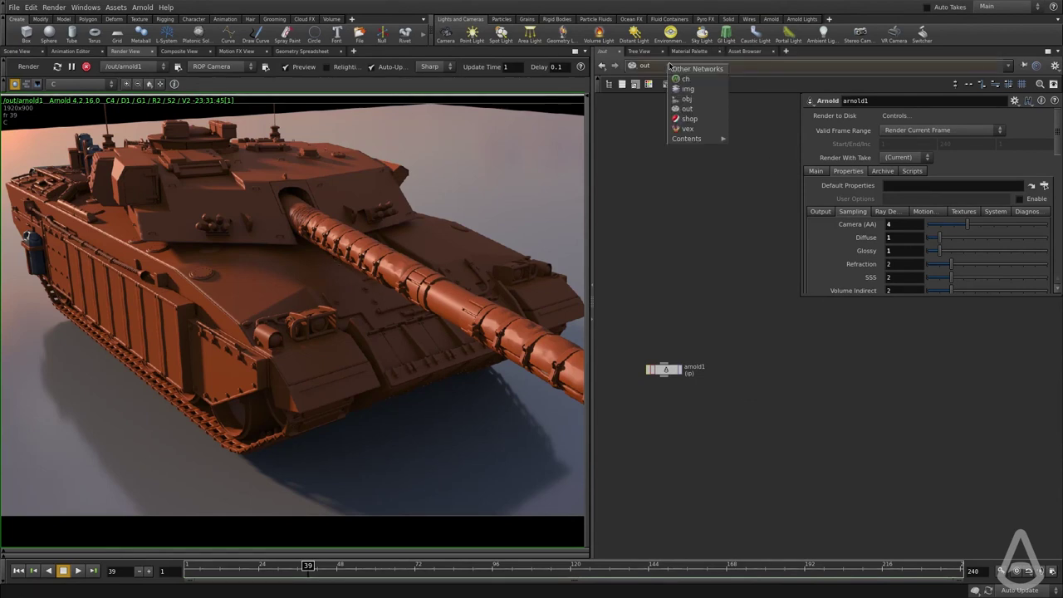
{"action": "left_click", "coordinate": [689, 120]}
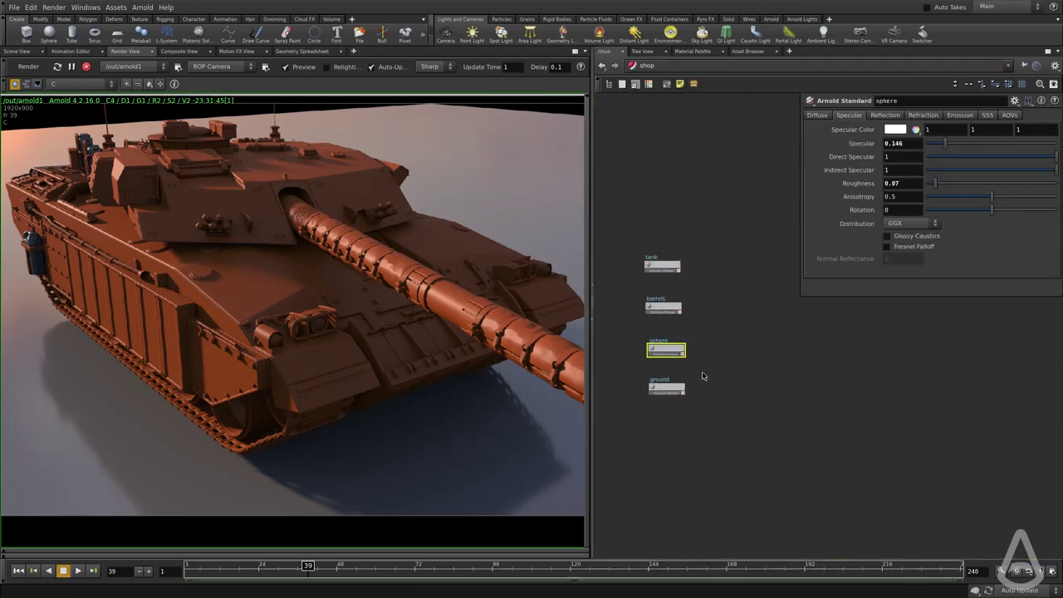
{"action": "left_click_drag", "start_coordinate": [704, 287], "coordinate": [635, 228]}
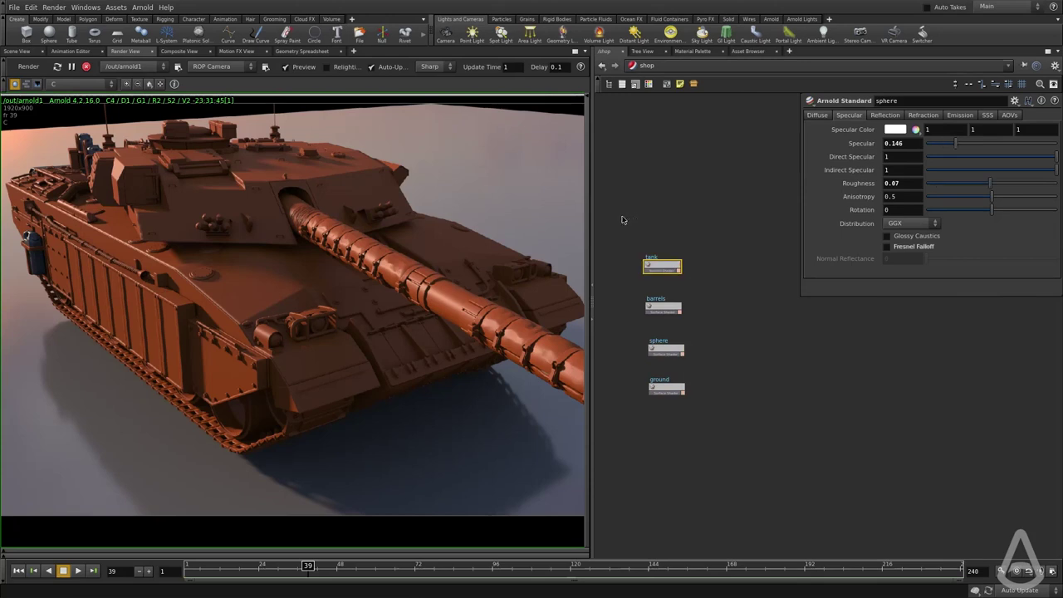
{"action": "scroll", "coordinate": [656, 262], "scroll_direction": "up", "scroll_amount": 1}
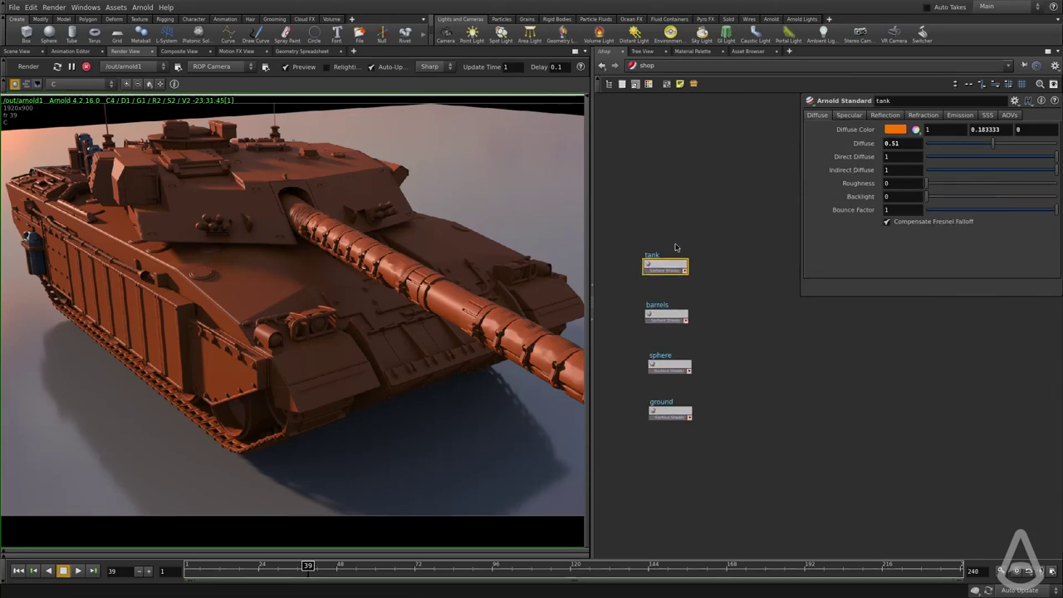
{"action": "left_click", "coordinate": [849, 118]}
{"action": "left_click", "coordinate": [824, 116]}
{"action": "middle_click_drag", "start_coordinate": [754, 248], "coordinate": [760, 237]}
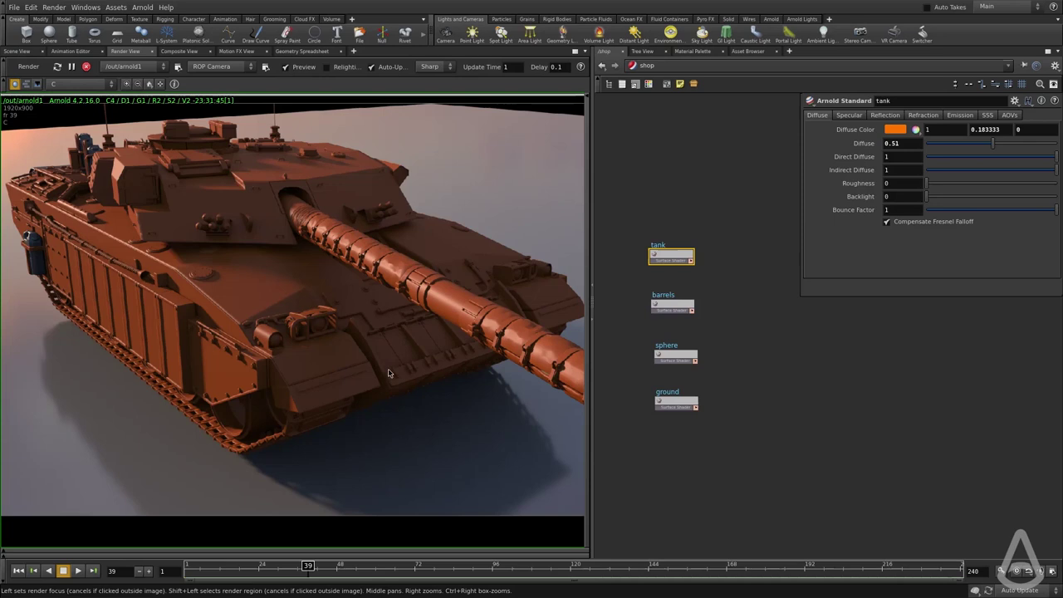
Open the TANK geometry network in obj and inspect its file1 node and material assignments
{"action": "left_click", "coordinate": [662, 71]}
{"action": "left_click", "coordinate": [673, 102]}
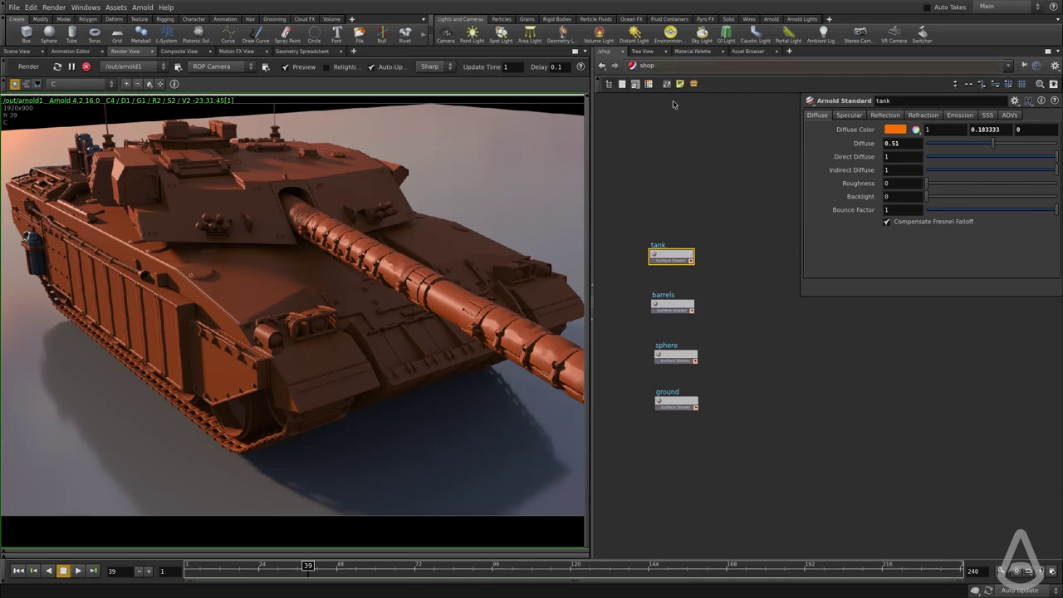
{"action": "double_click", "coordinate": [688, 335]}
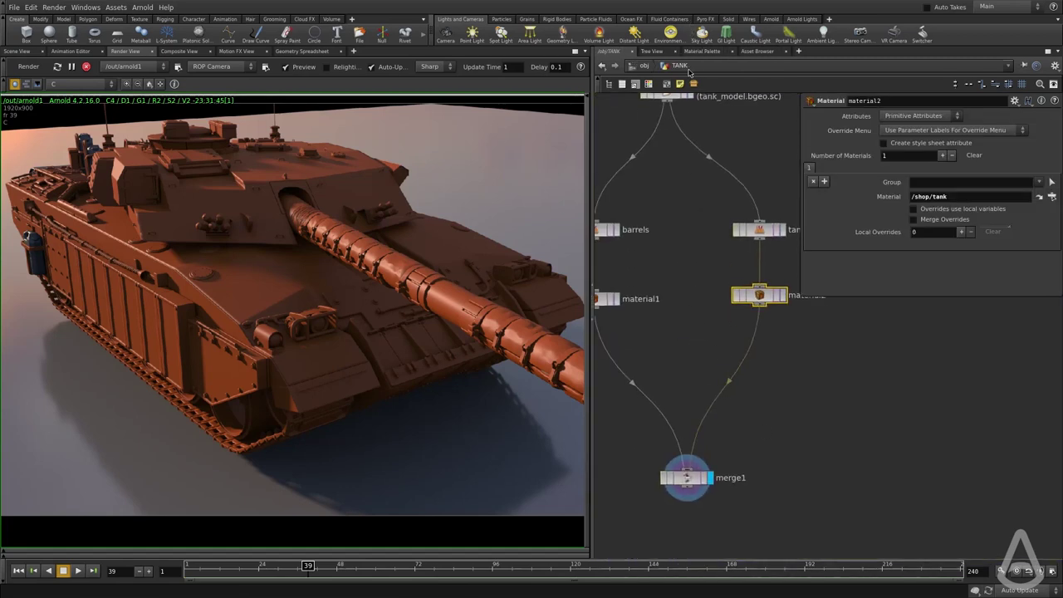
{"action": "key", "text": "h"}
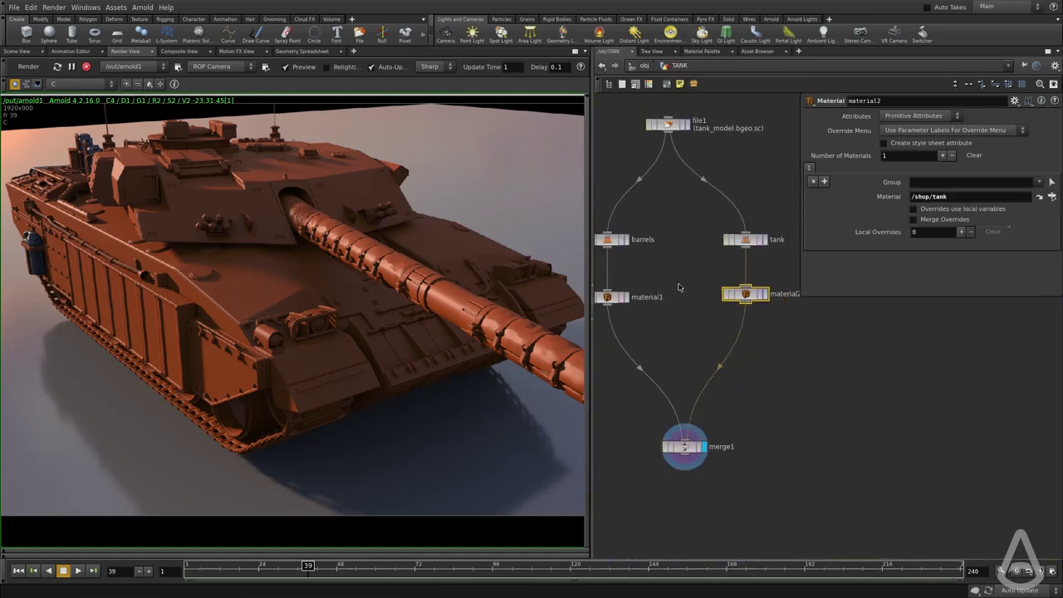
{"action": "middle_click", "coordinate": [670, 126]}
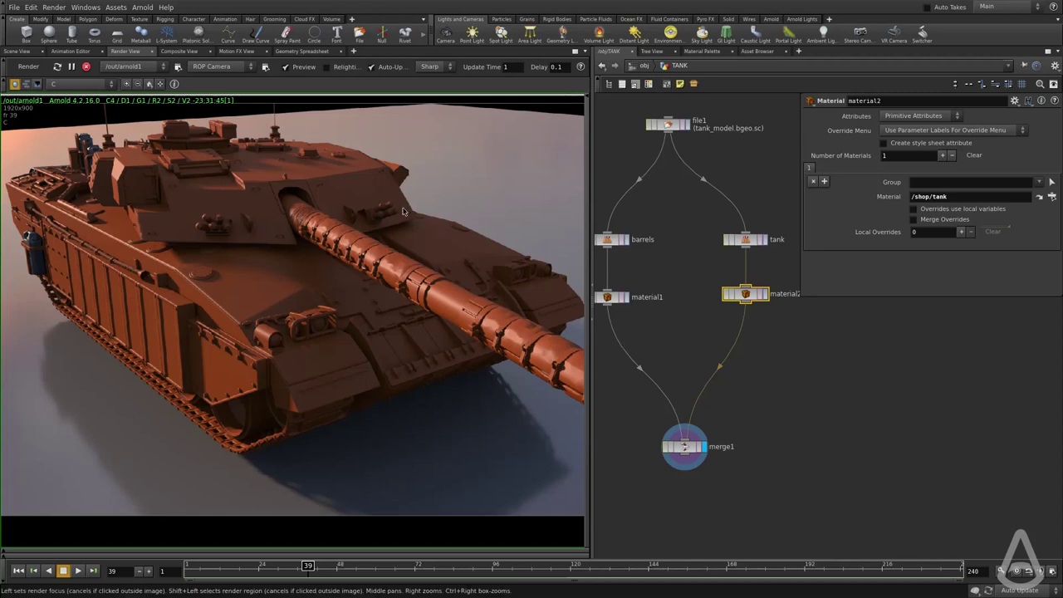
Return to the shop network and add an Arnold Shader Network node beside the existing shaders
{"action": "left_click", "coordinate": [641, 67]}
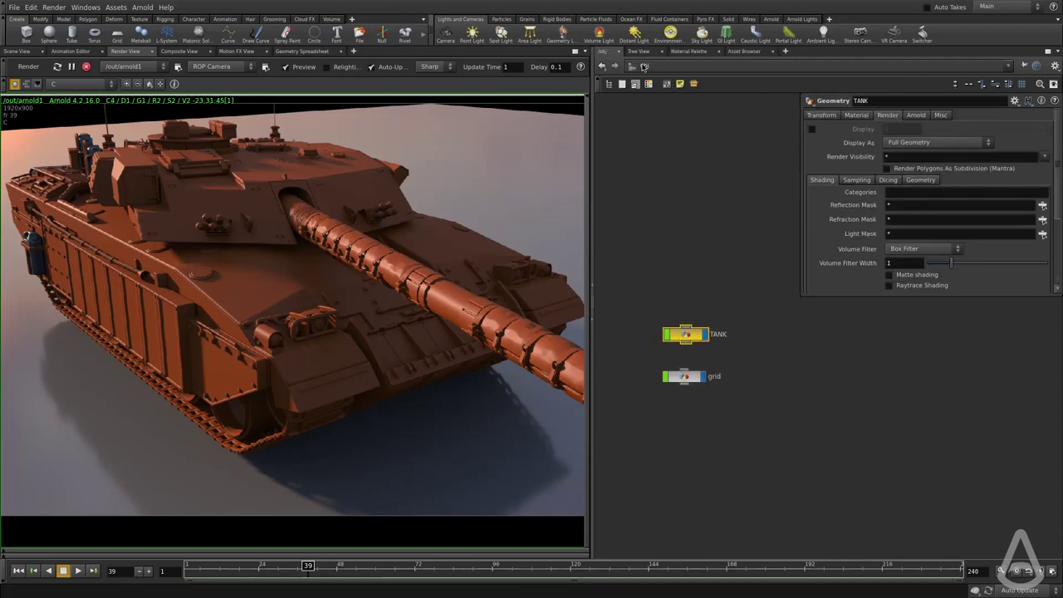
{"action": "left_click", "coordinate": [641, 66]}
{"action": "left_click", "coordinate": [664, 119]}
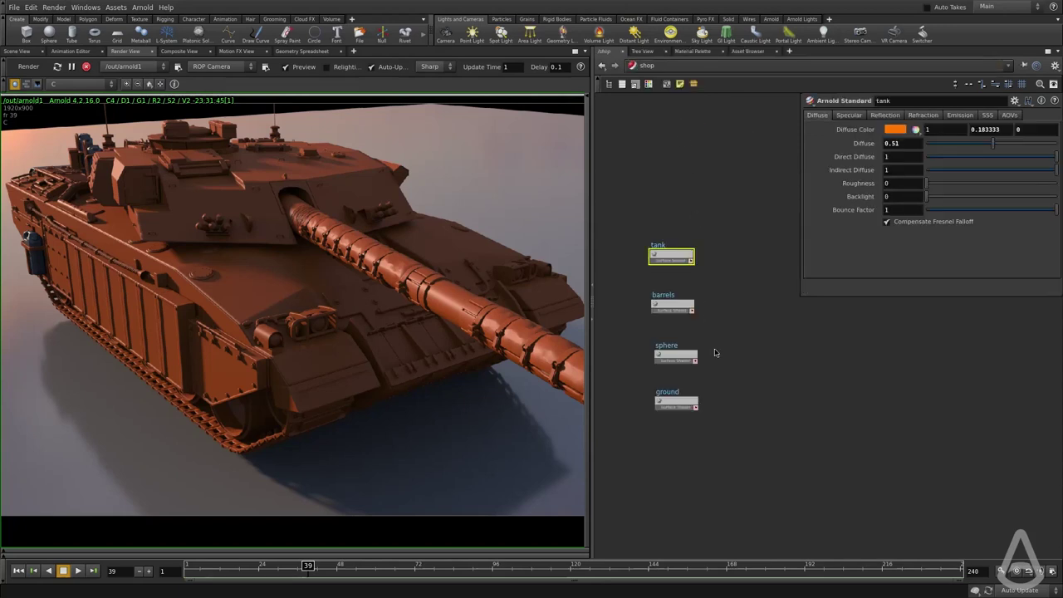
{"action": "left_click_drag", "start_coordinate": [748, 220], "coordinate": [658, 271]}
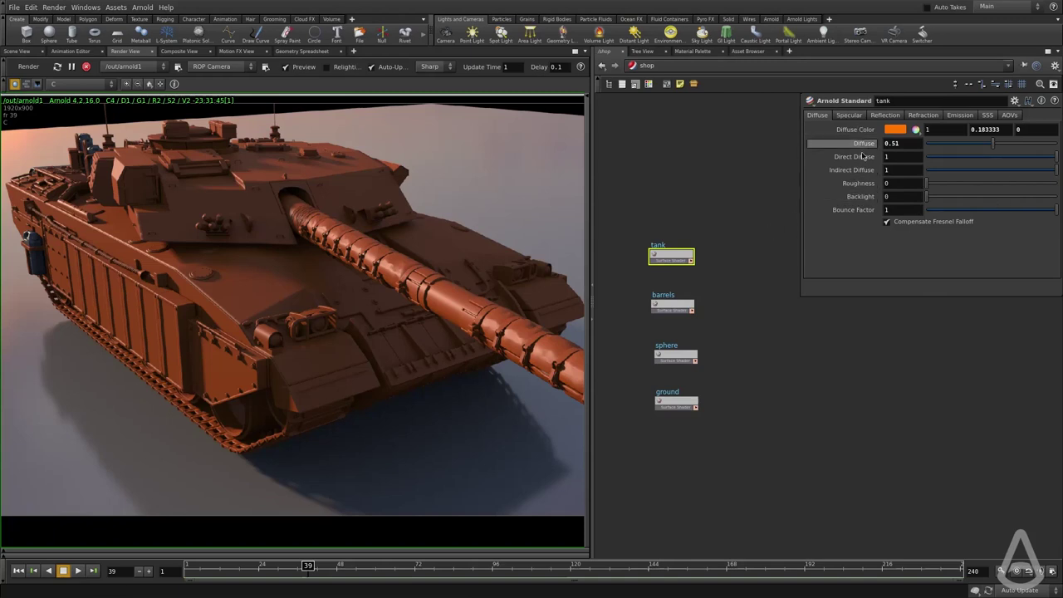
{"action": "left_click", "coordinate": [741, 312]}
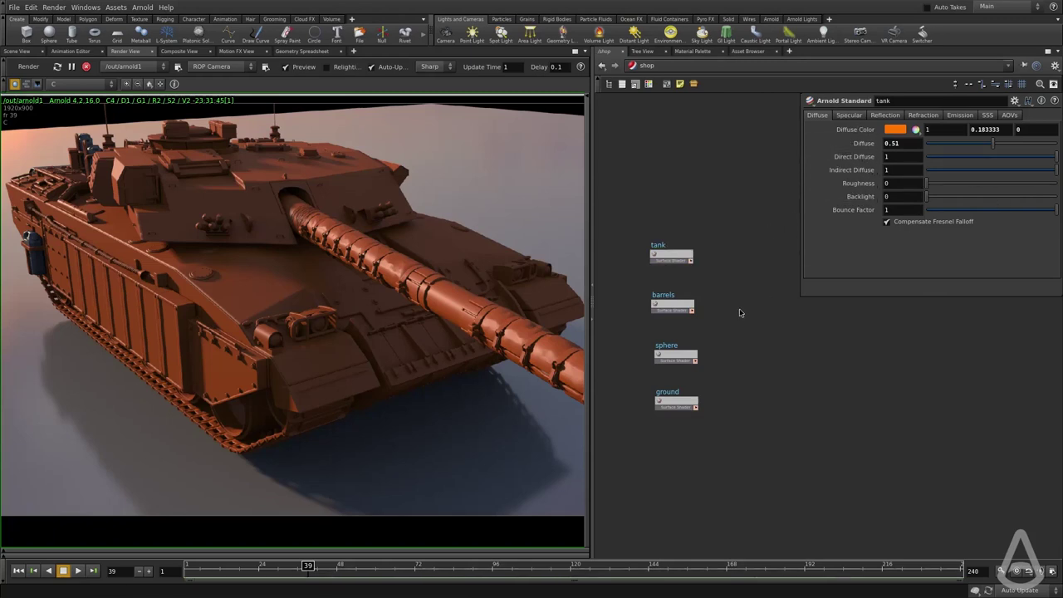
{"action": "key", "text": "Tab"}
{"action": "mouse_move", "coordinate": [770, 342]}
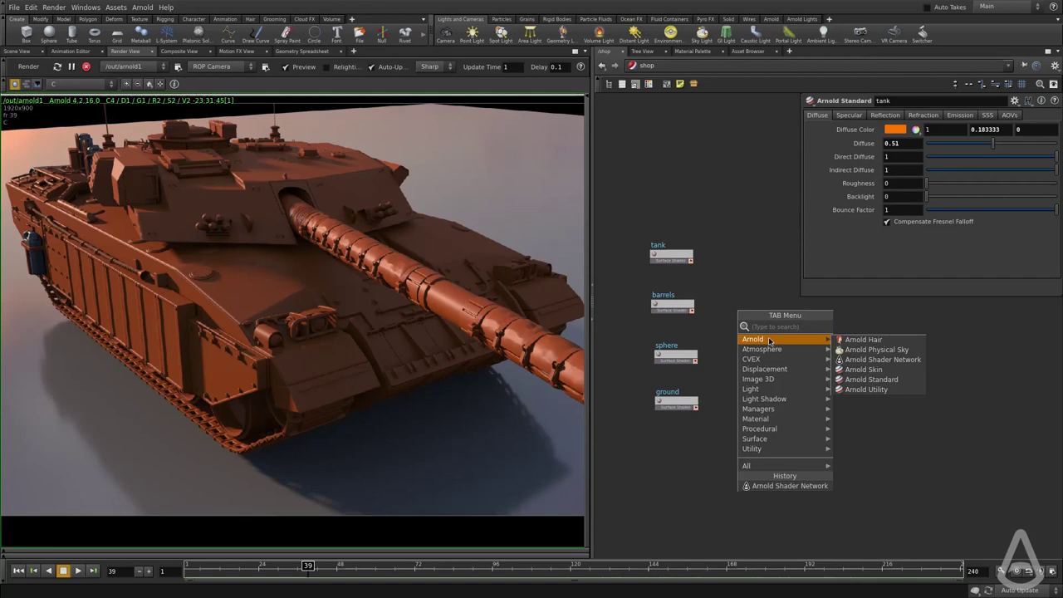
{"action": "left_click", "coordinate": [883, 359]}
{"action": "left_click", "coordinate": [785, 378]}
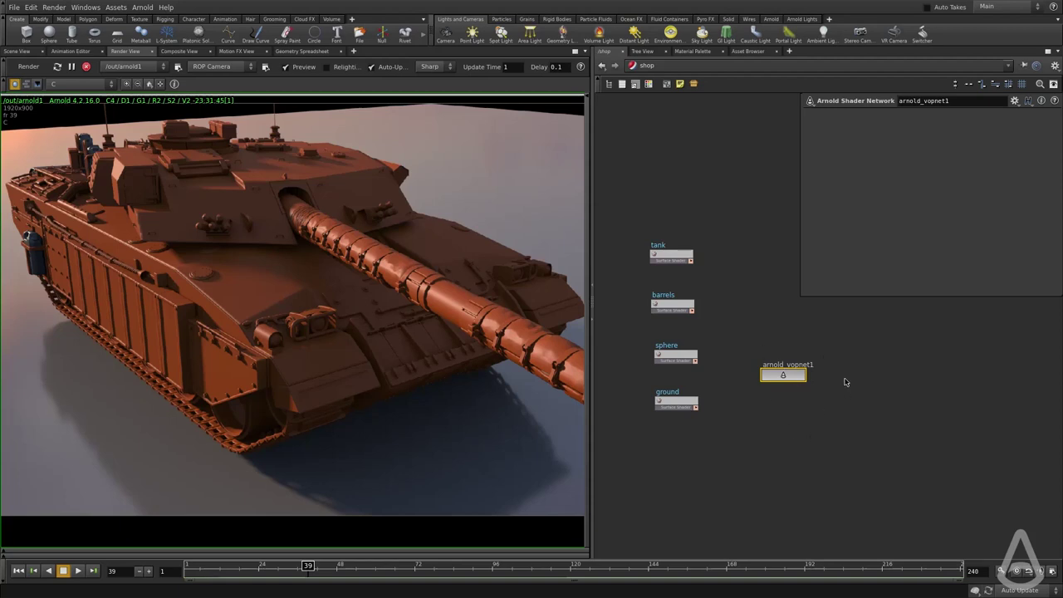
Rename the new shader network as tank_with_textures
{"action": "middle_click_drag", "start_coordinate": [812, 389], "coordinate": [798, 388]}
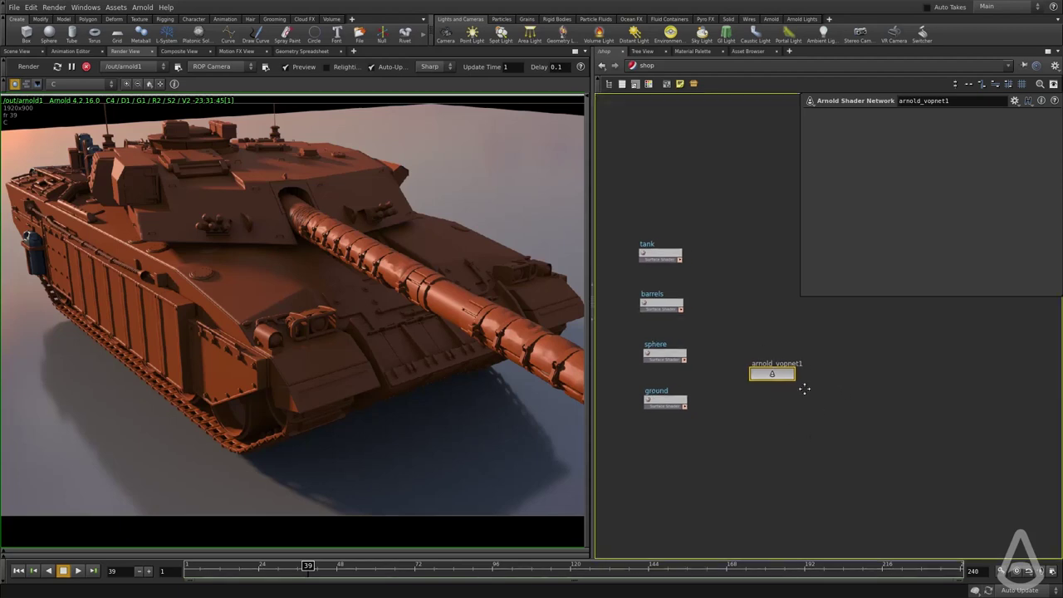
{"action": "double_click", "coordinate": [765, 363]}
{"action": "type", "text": "tank with"}
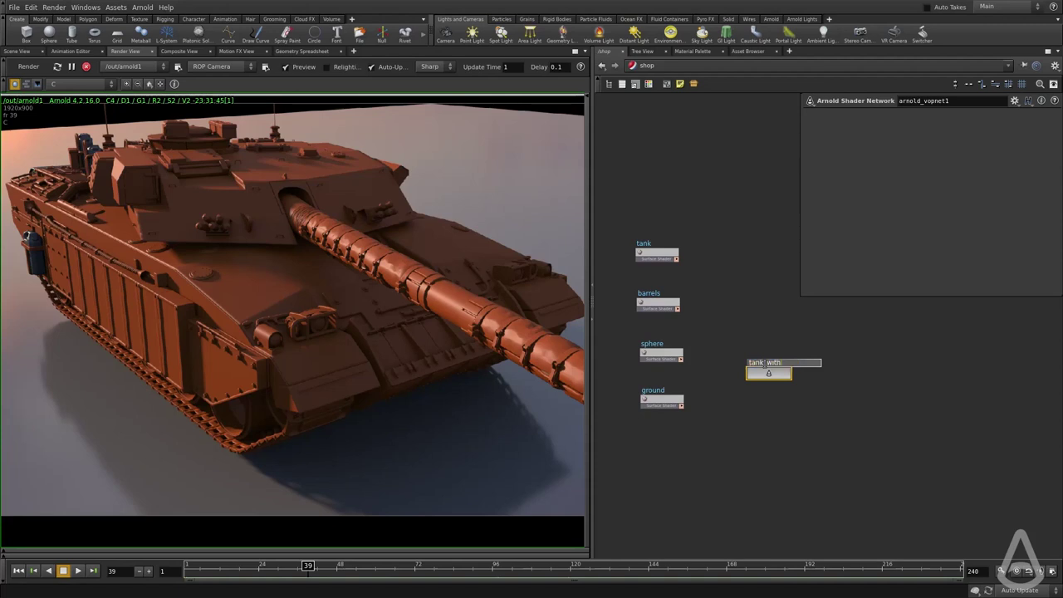
{"action": "type", "text": "nk_with_textures"}
{"action": "key", "text": "Return"}
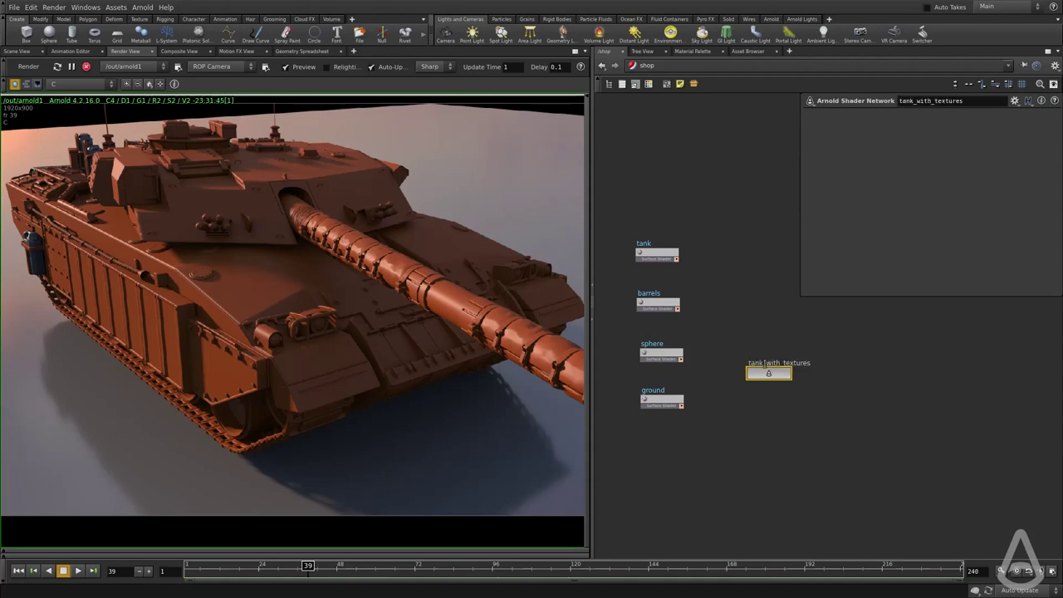
Go inside the tank_with_textures network and frame its OUT_material node
{"action": "middle_click_drag", "start_coordinate": [793, 411], "coordinate": [787, 401]}
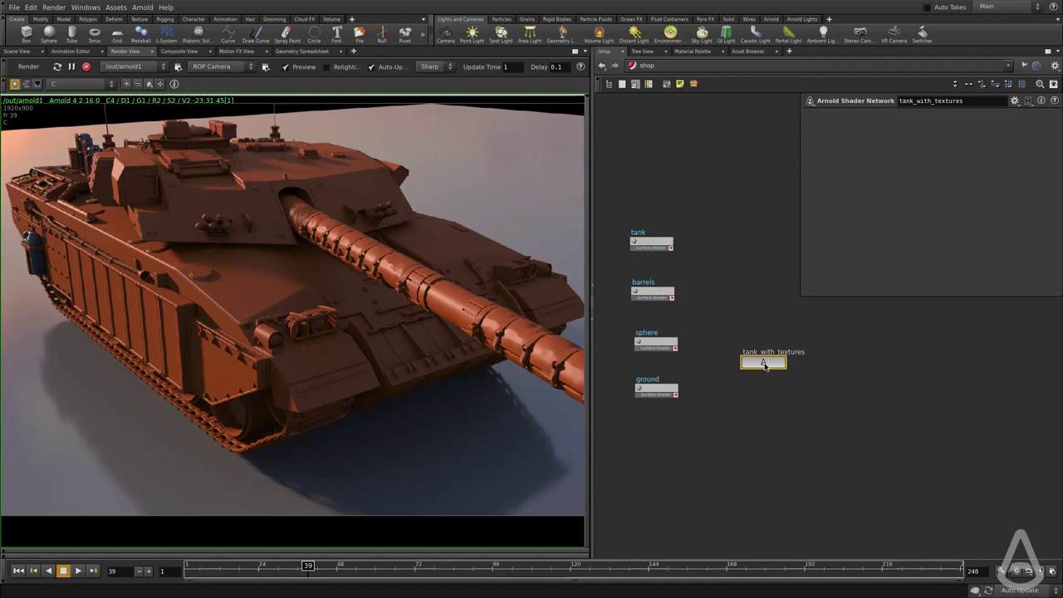
{"action": "double_click", "coordinate": [765, 366]}
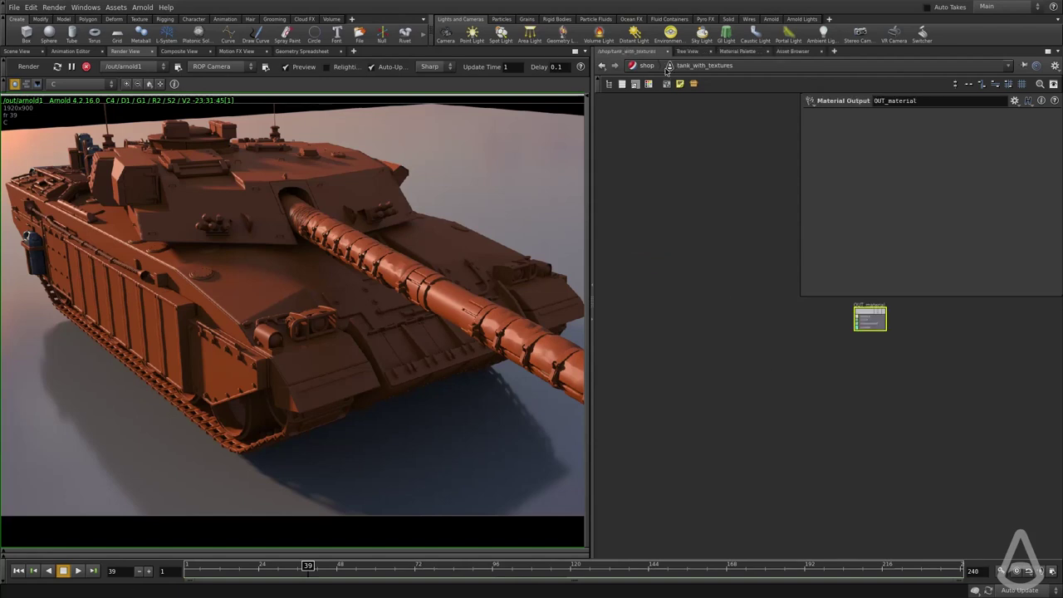
{"action": "middle_click_drag", "start_coordinate": [754, 363], "coordinate": [751, 422]}
{"action": "scroll", "coordinate": [881, 390], "scroll_direction": "up", "scroll_amount": 3}
{"action": "scroll", "coordinate": [824, 330], "scroll_direction": "up", "scroll_amount": 1}
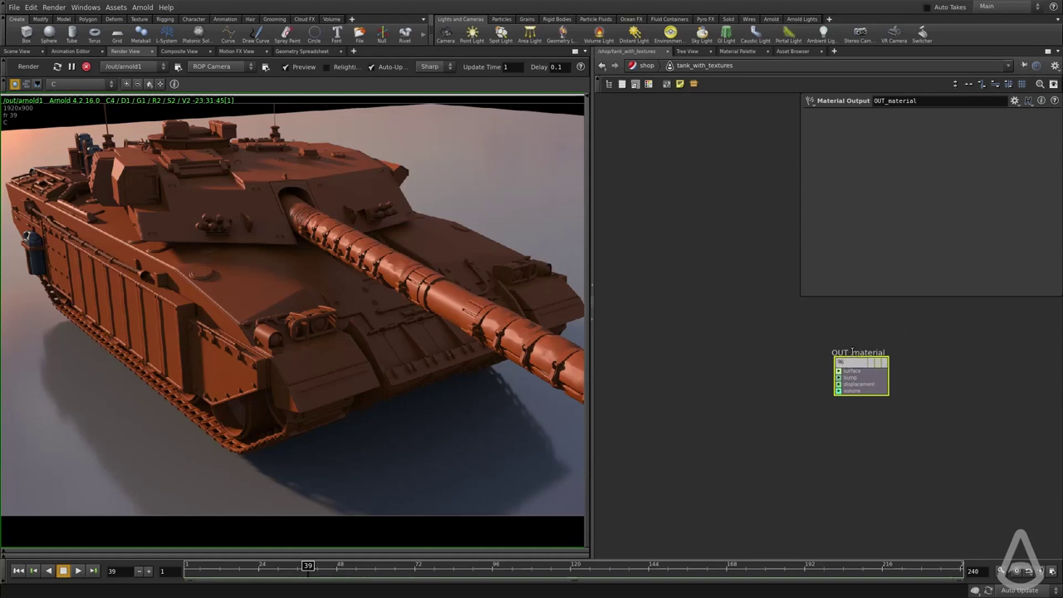
{"action": "scroll", "coordinate": [847, 394], "scroll_direction": "up", "scroll_amount": 3}
{"action": "middle_click_drag", "start_coordinate": [784, 413], "coordinate": [824, 409]}
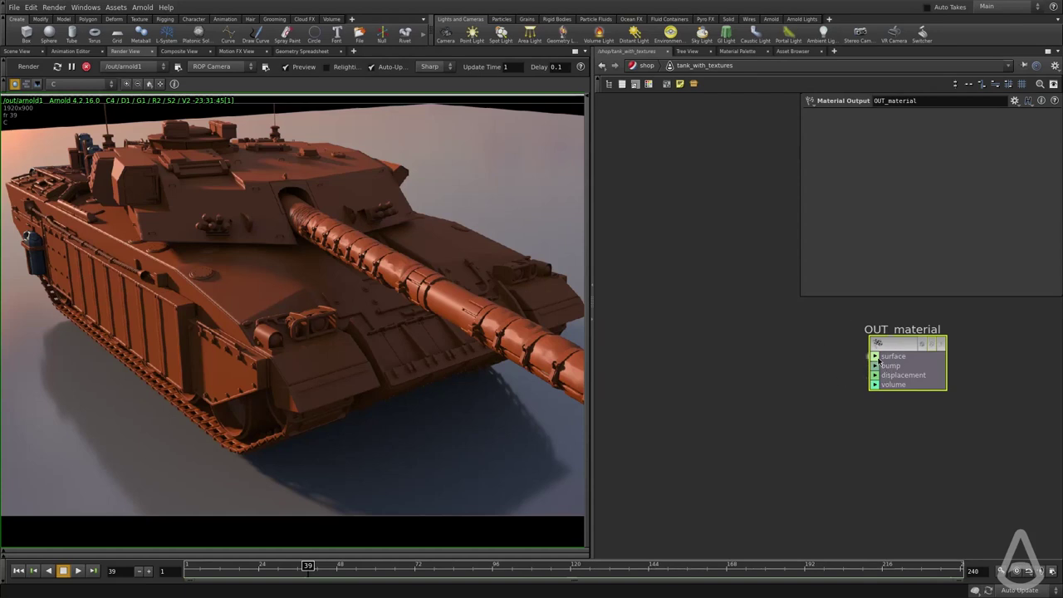
Add a Standard shader node from the Shading category beside the OUT_material node
{"action": "scroll", "coordinate": [764, 396], "scroll_direction": "down", "scroll_amount": 2}
{"action": "left_click", "coordinate": [756, 368]}
{"action": "key", "text": "Tab"}
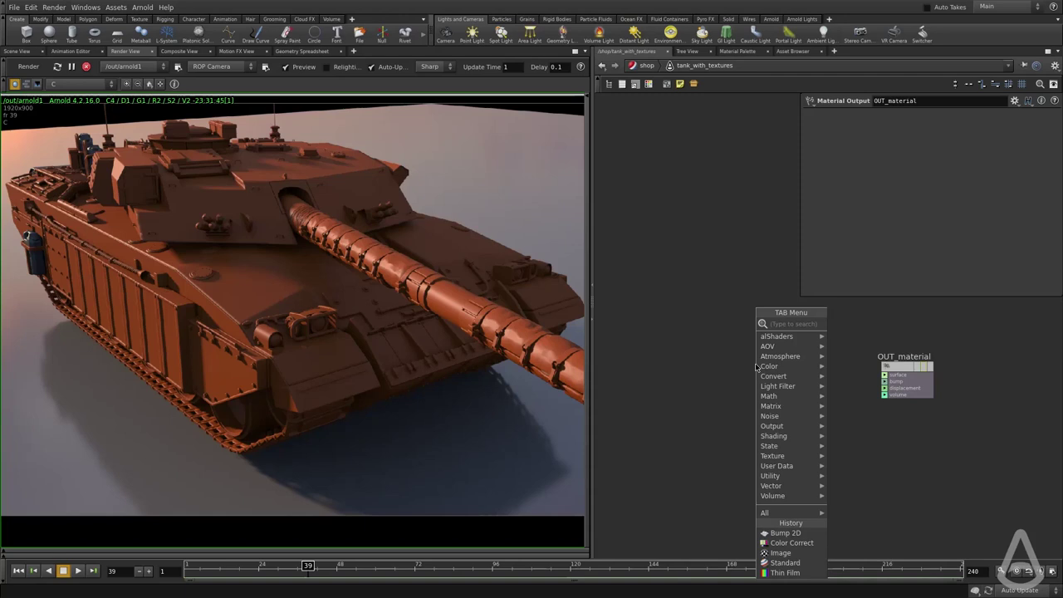
{"action": "key", "text": "Escape"}
{"action": "key", "text": "Tab"}
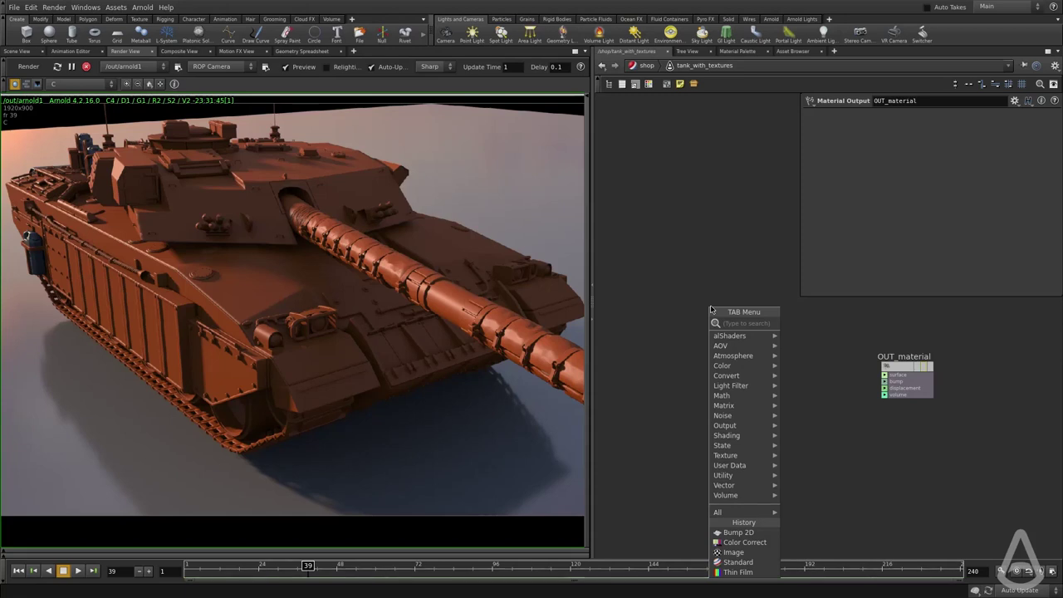
{"action": "mouse_move", "coordinate": [730, 347]}
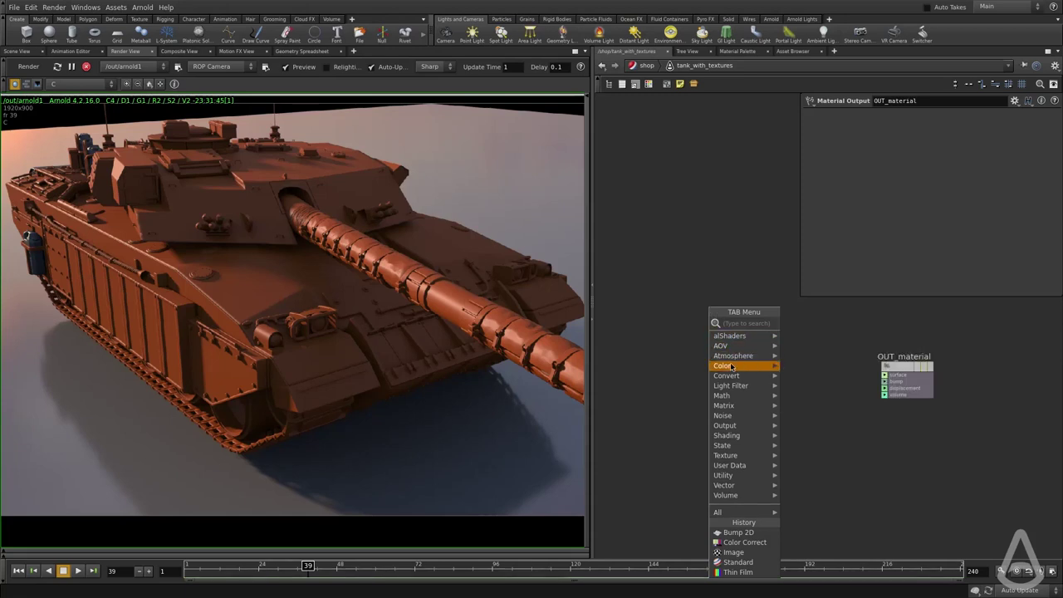
{"action": "mouse_move", "coordinate": [735, 387]}
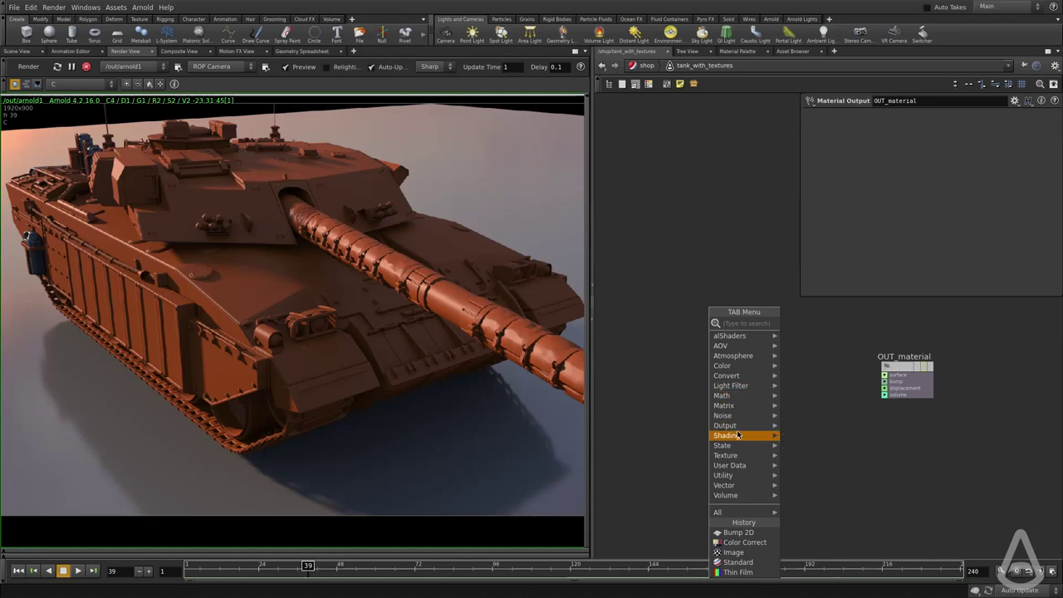
{"action": "mouse_move", "coordinate": [737, 436]}
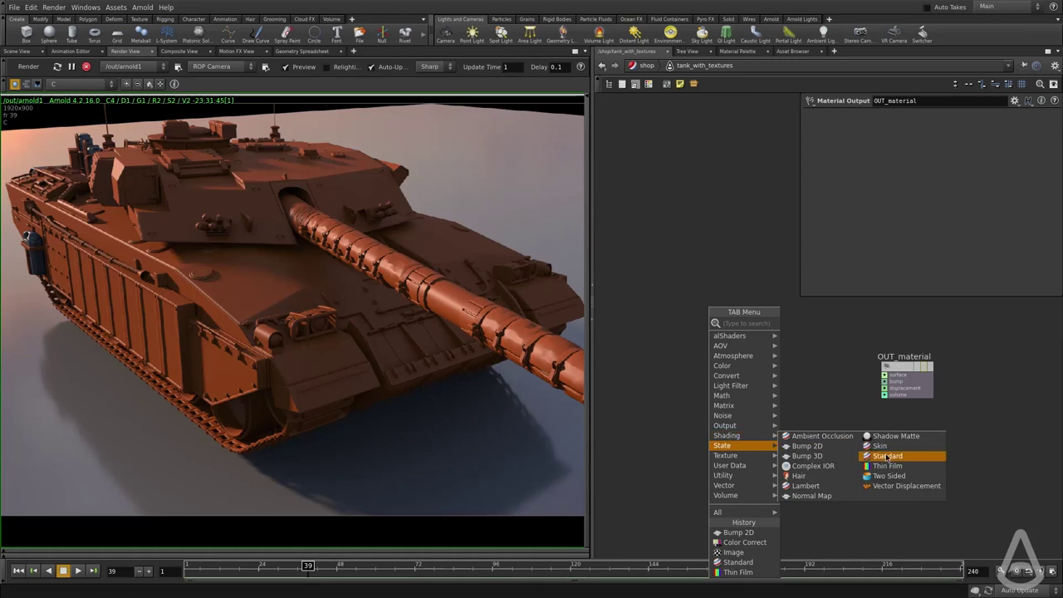
{"action": "left_click", "coordinate": [885, 457]}
{"action": "left_click", "coordinate": [758, 395]}
Connect the Standard shader's rgb output to the surface input of OUT_material
{"action": "scroll", "coordinate": [800, 394], "scroll_direction": "up", "scroll_amount": 3}
{"action": "left_click", "coordinate": [764, 403]}
{"action": "mouse_move", "coordinate": [765, 404]}
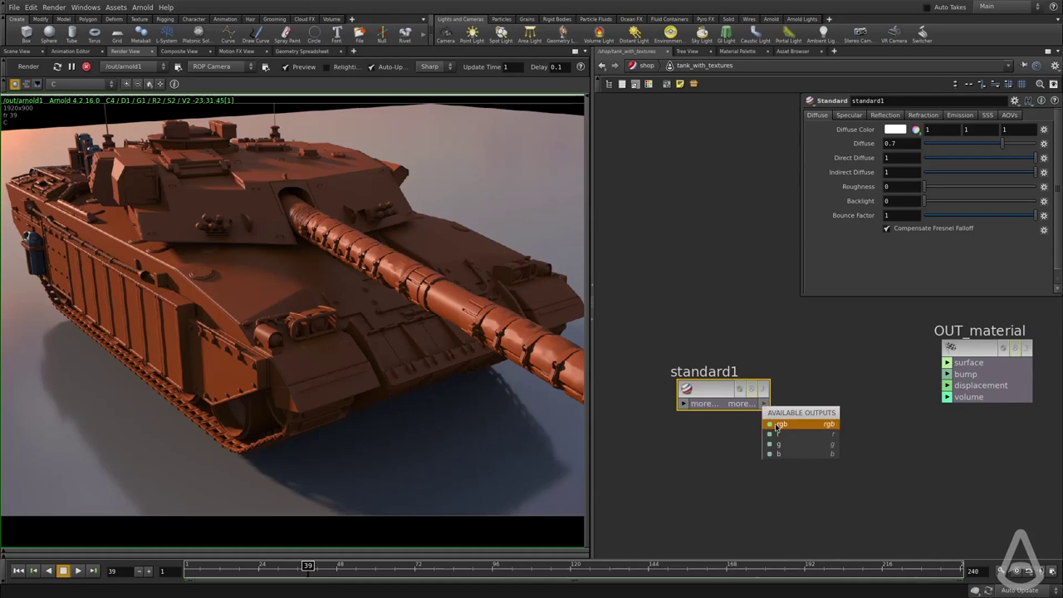
{"action": "left_click", "coordinate": [774, 426]}
{"action": "left_click", "coordinate": [947, 363]}
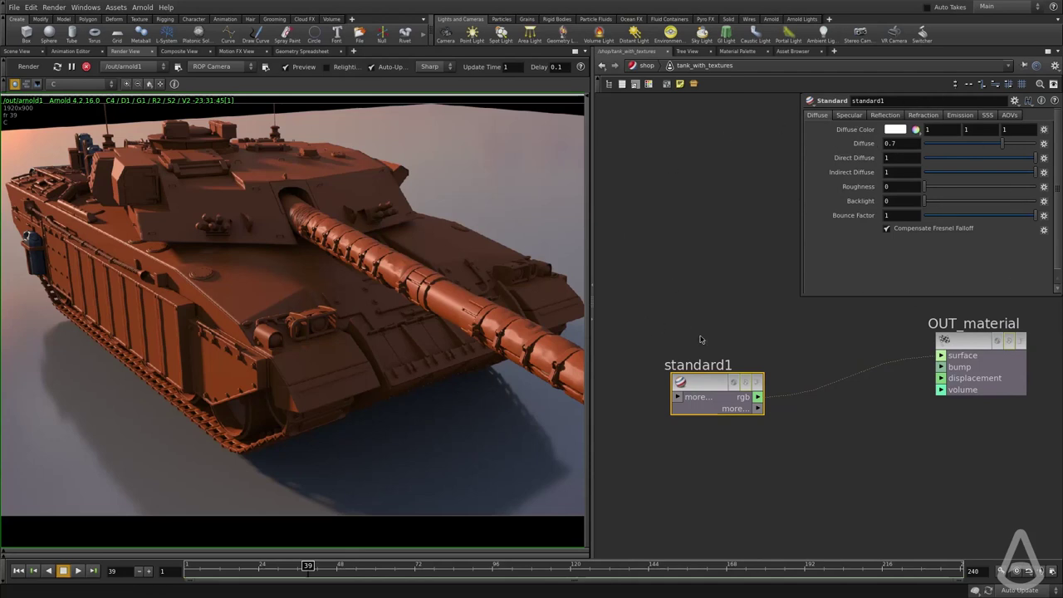
Review the shaders in the shop network and the full list of inputs on standard1 inside tank_with_textures
{"action": "left_click", "coordinate": [647, 65]}
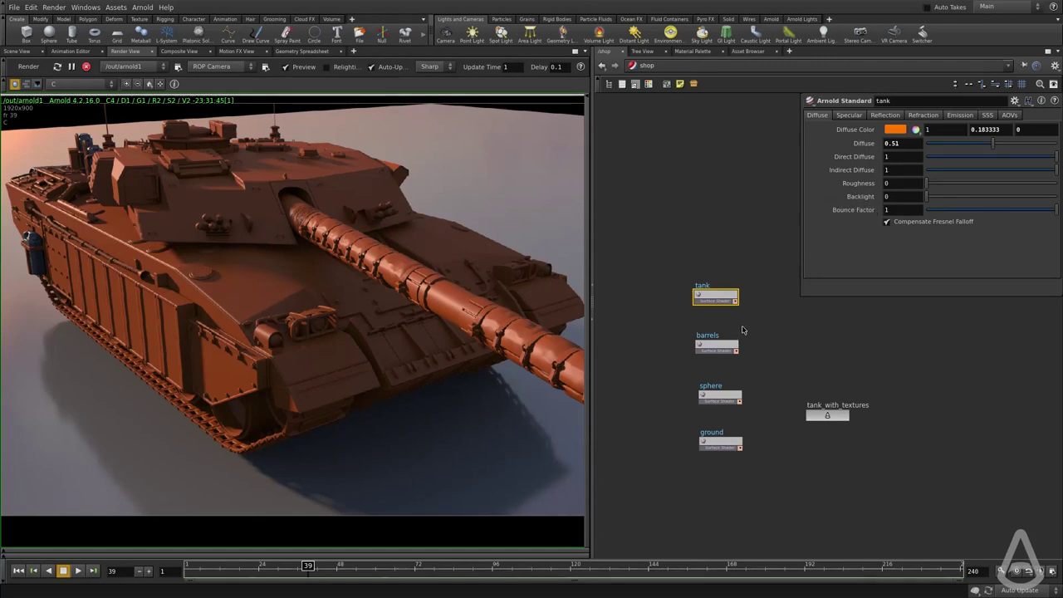
{"action": "scroll", "coordinate": [743, 331], "scroll_direction": "down", "scroll_amount": 1}
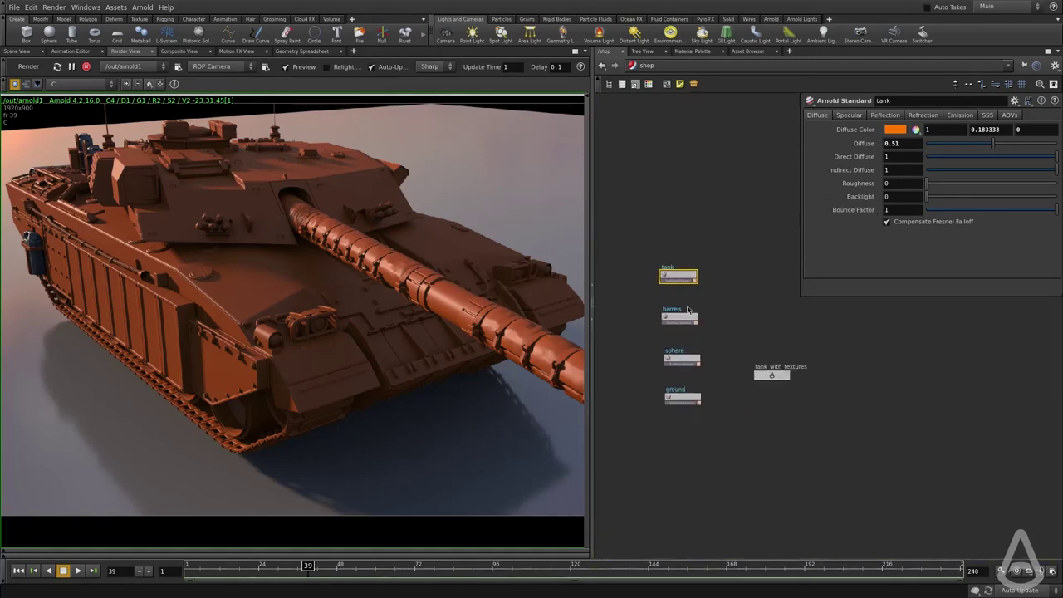
{"action": "double_click", "coordinate": [772, 376]}
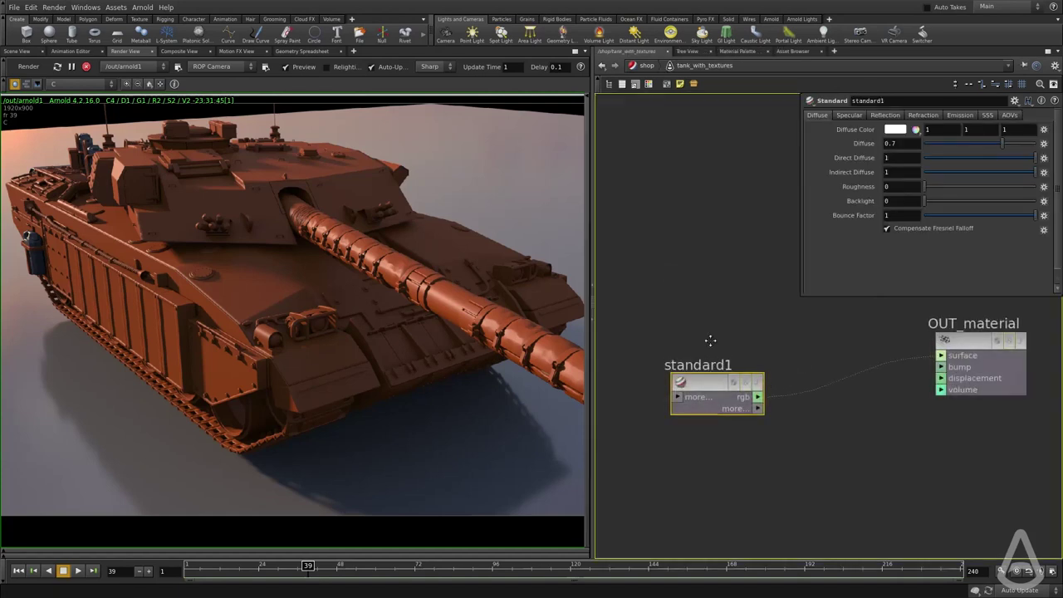
{"action": "left_click_drag", "start_coordinate": [791, 389], "coordinate": [781, 352]}
{"action": "key", "text": "h"}
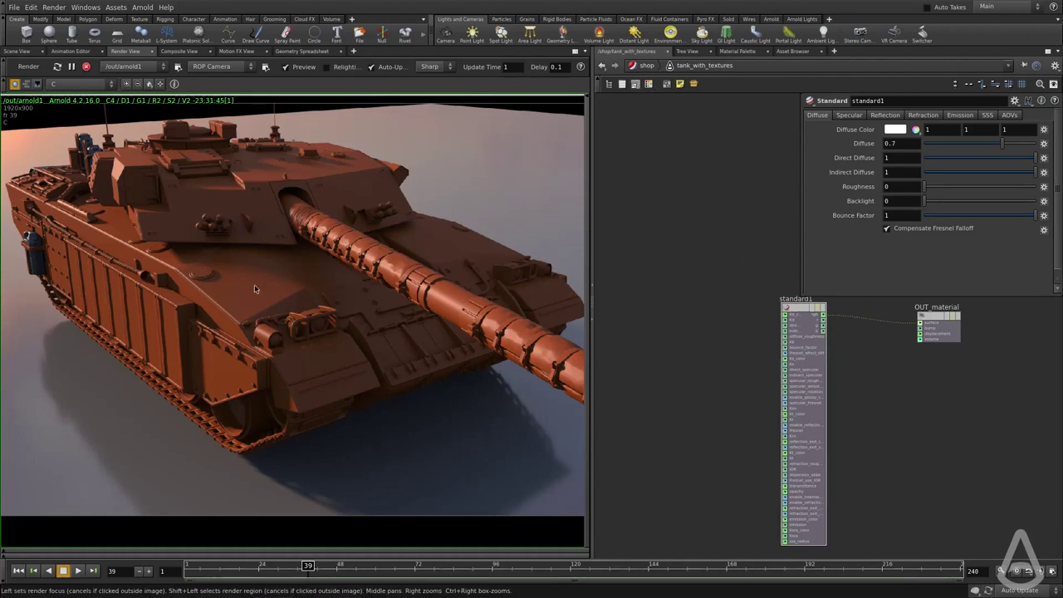
Inside the TANK object, set the material2 node's material to /shop/tank_with_textures and re-render the tank
{"action": "left_click", "coordinate": [655, 69]}
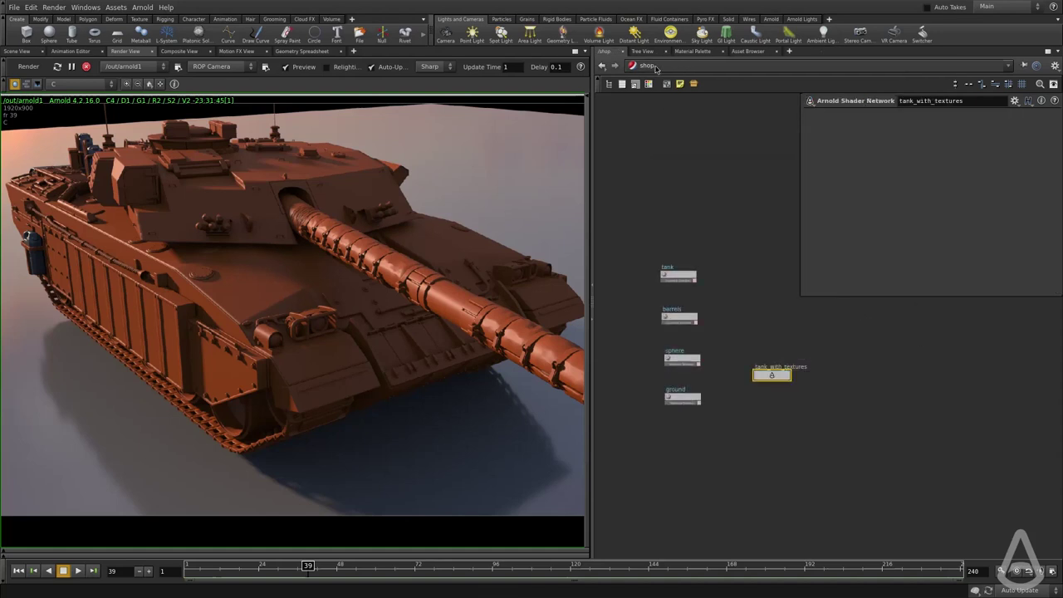
{"action": "left_click", "coordinate": [655, 66]}
{"action": "left_click", "coordinate": [669, 103]}
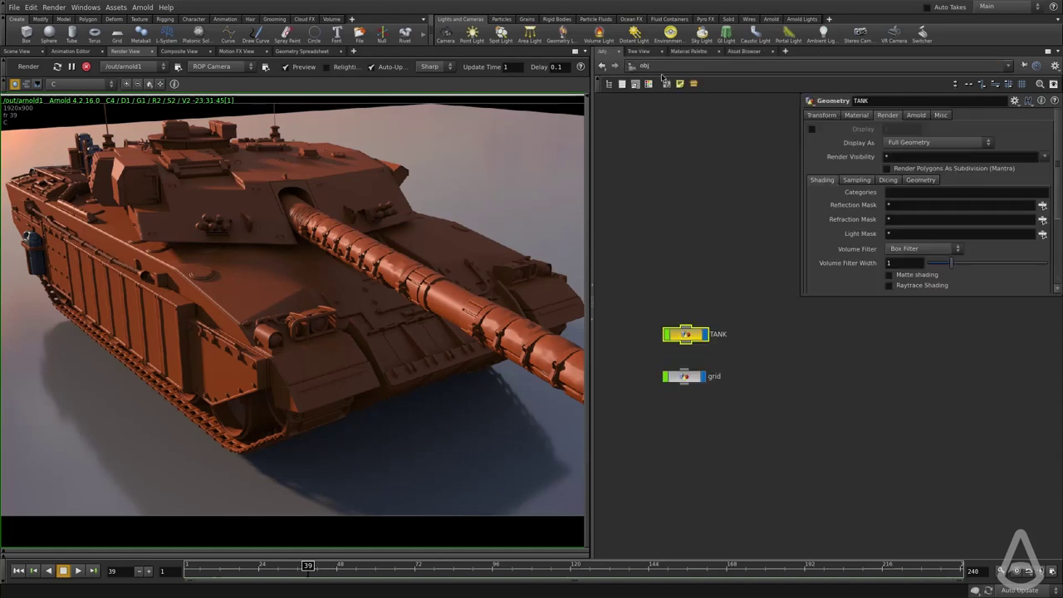
{"action": "double_click", "coordinate": [685, 335]}
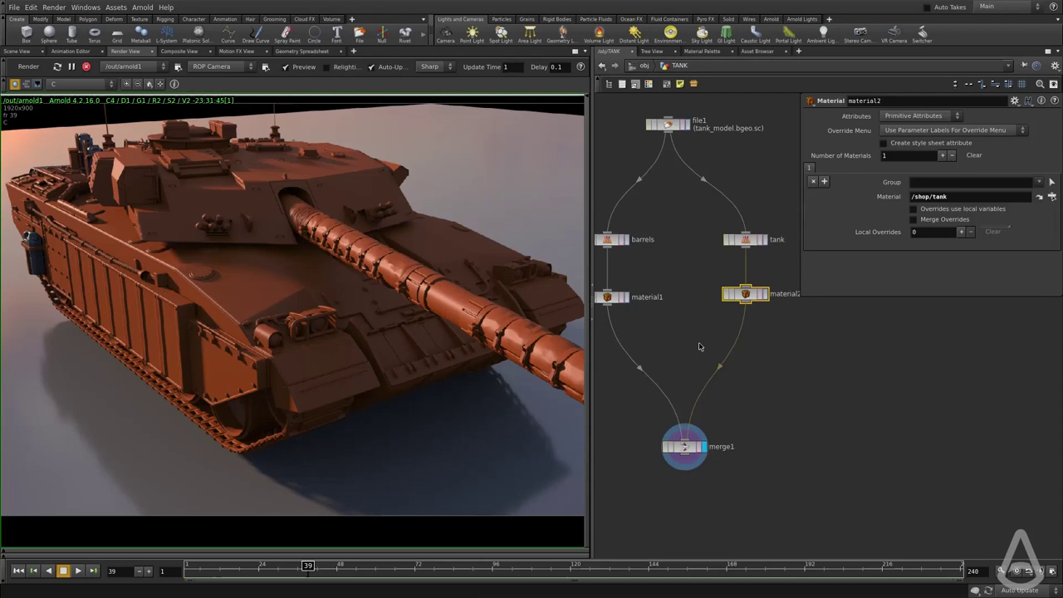
{"action": "middle_click_drag", "start_coordinate": [703, 352], "coordinate": [676, 380]}
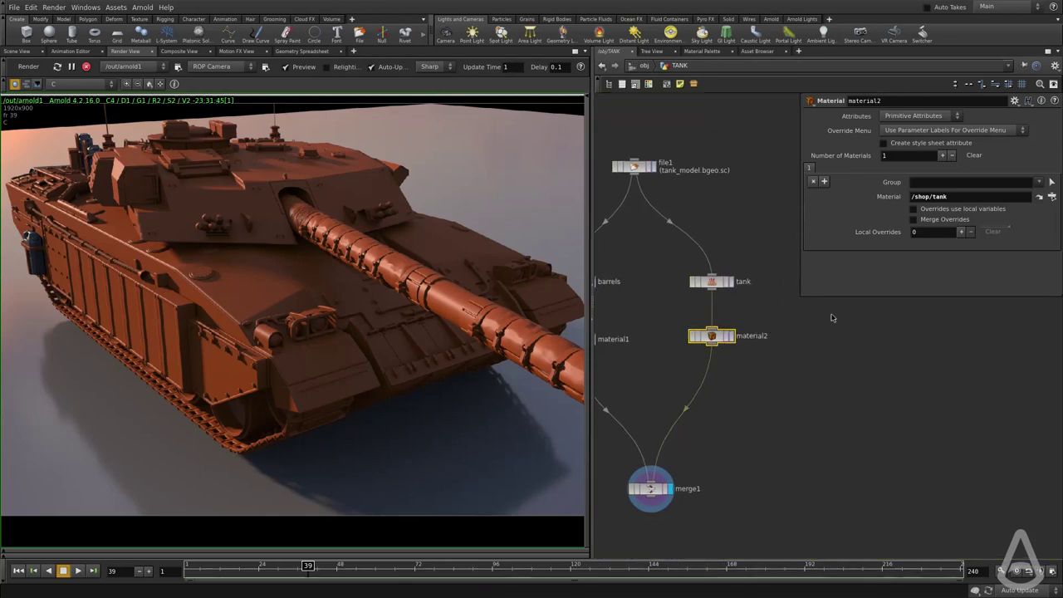
{"action": "left_click", "coordinate": [1053, 196]}
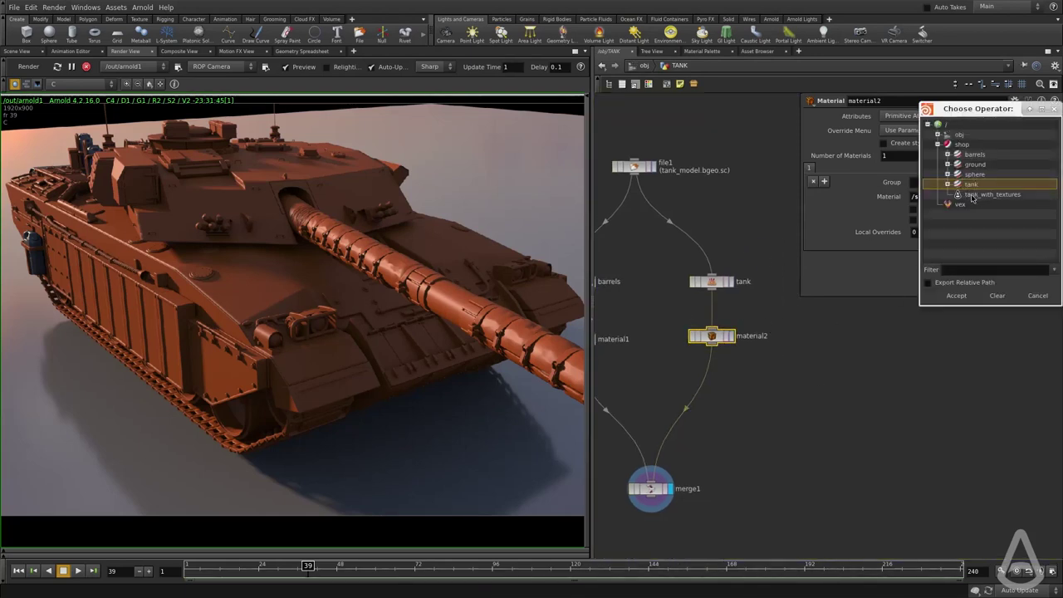
{"action": "left_click", "coordinate": [992, 196]}
{"action": "left_click", "coordinate": [957, 297]}
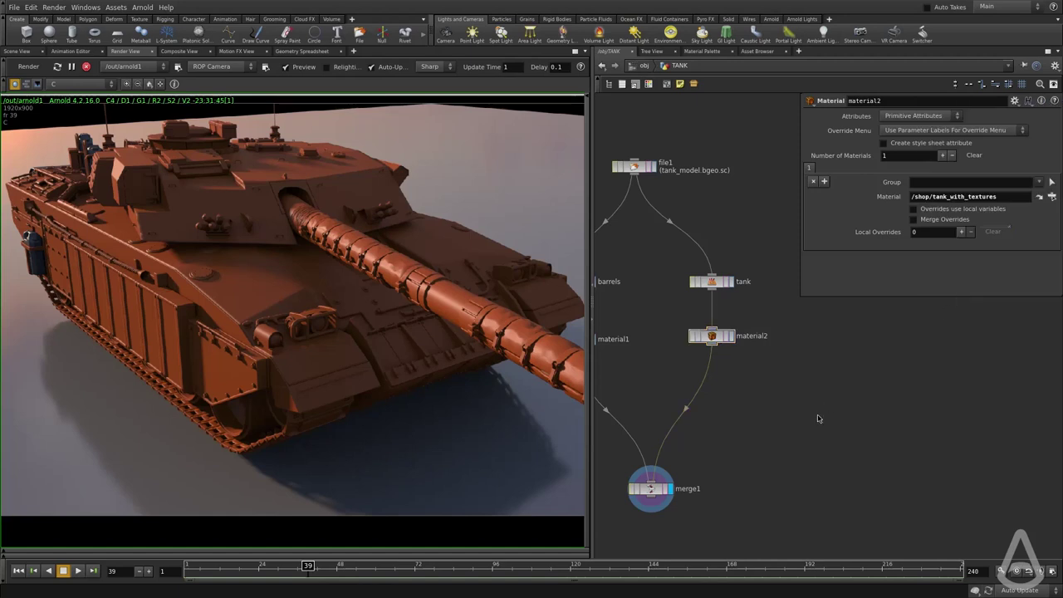
{"action": "left_click", "coordinate": [26, 69]}
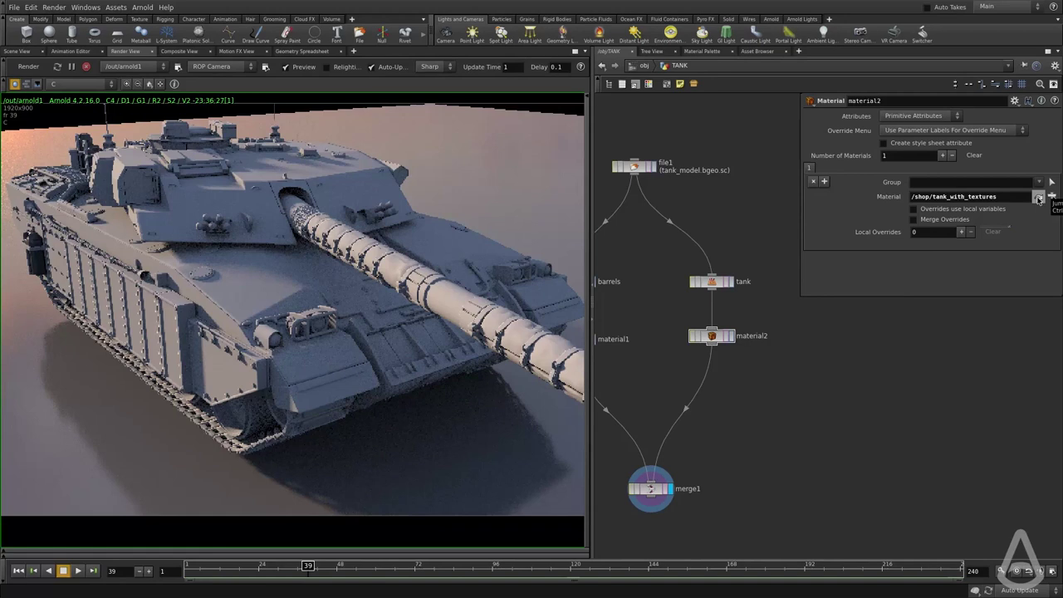
Return to the tank_with_textures shader network and locate the Kd_color input on standard1
{"action": "left_click", "coordinate": [1038, 199]}
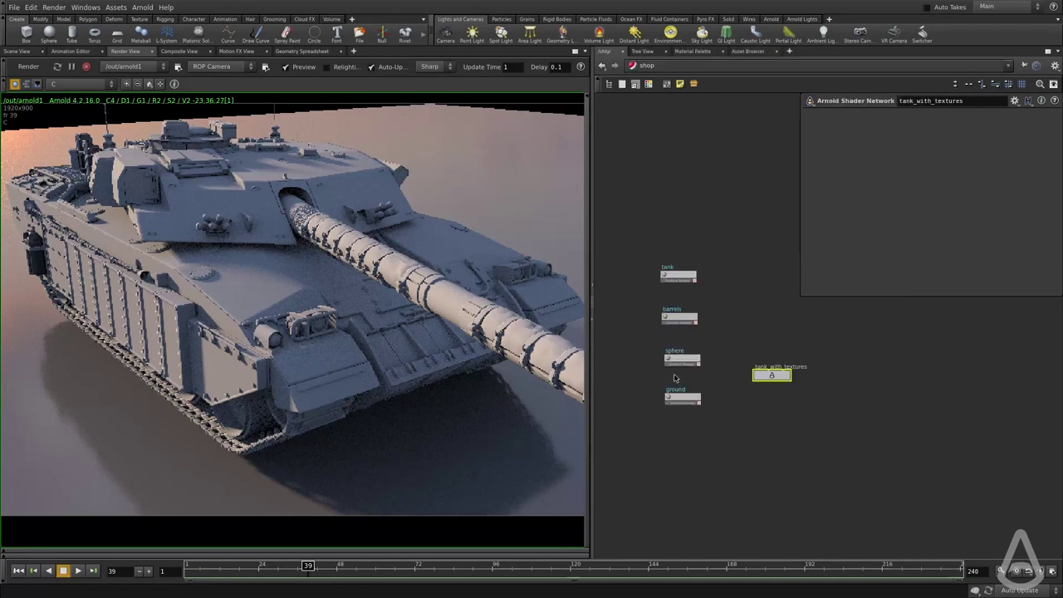
{"action": "double_click", "coordinate": [772, 377]}
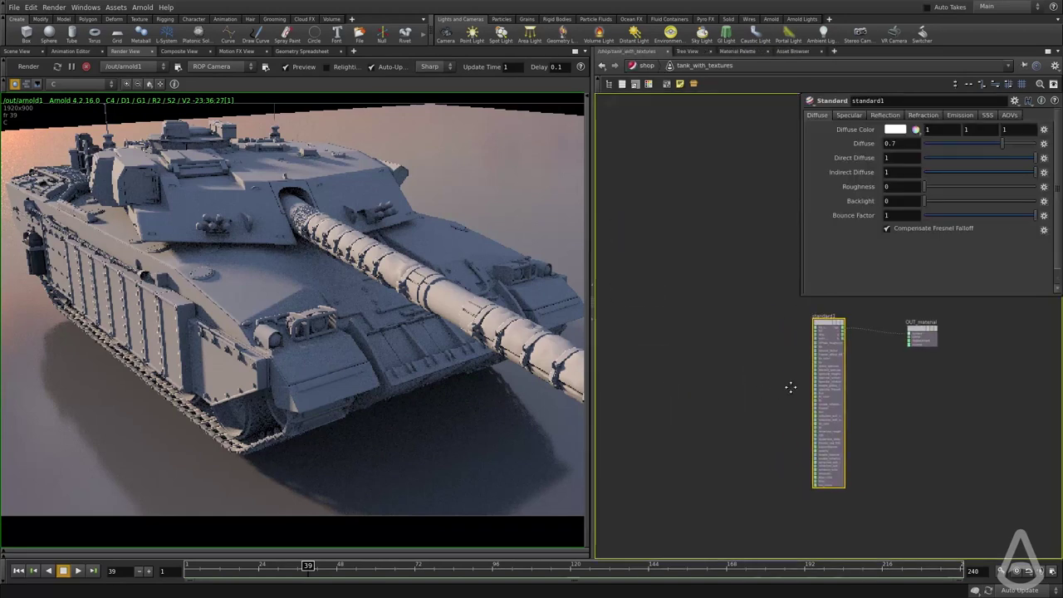
{"action": "scroll", "coordinate": [841, 320], "scroll_direction": "up", "scroll_amount": 5}
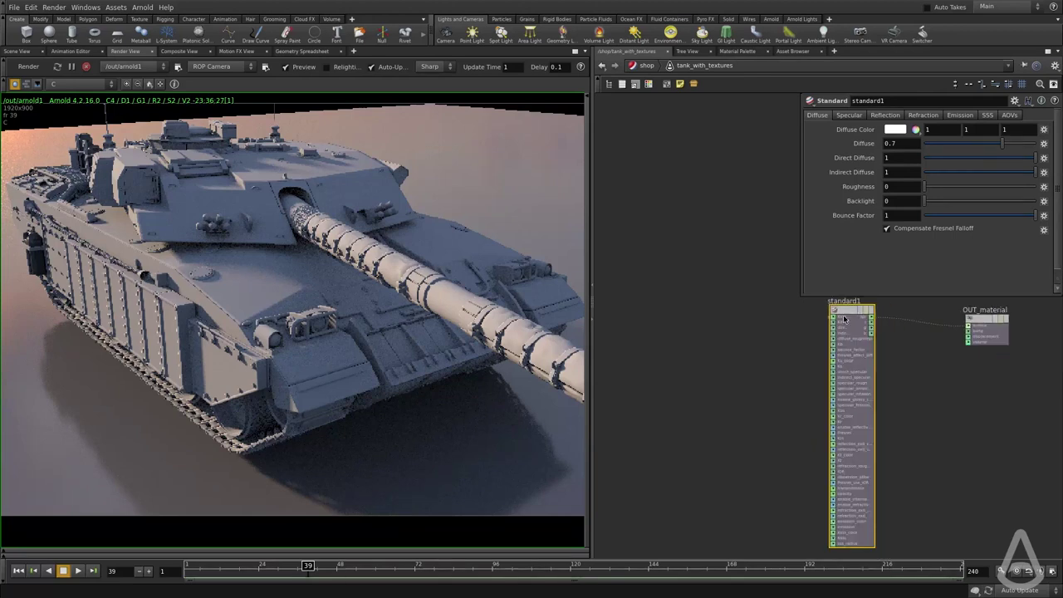
{"action": "scroll", "coordinate": [837, 320], "scroll_direction": "up", "scroll_amount": 3}
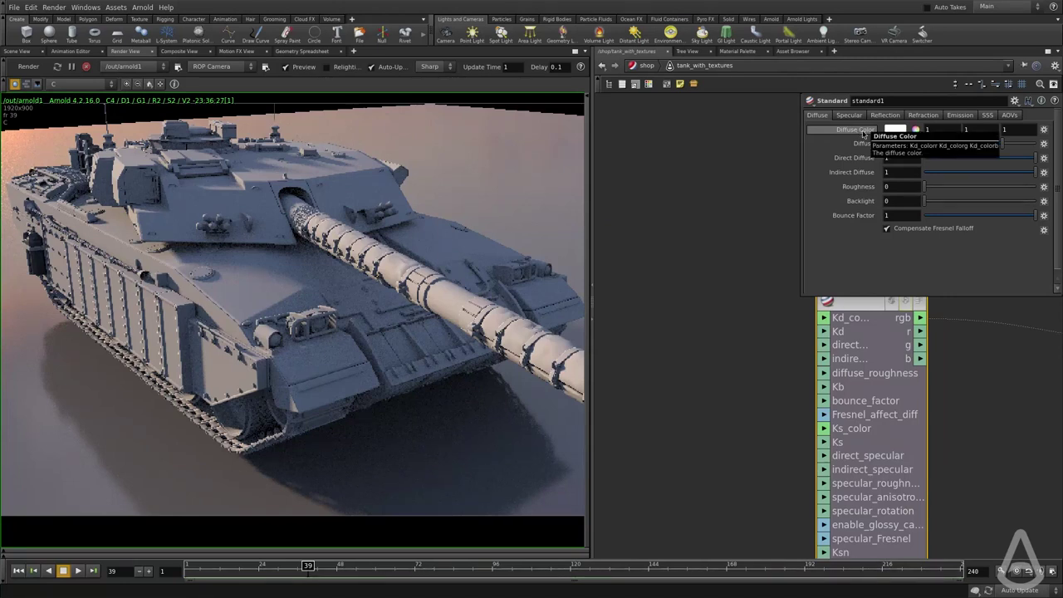
{"action": "middle_click_drag", "start_coordinate": [726, 366], "coordinate": [729, 384]}
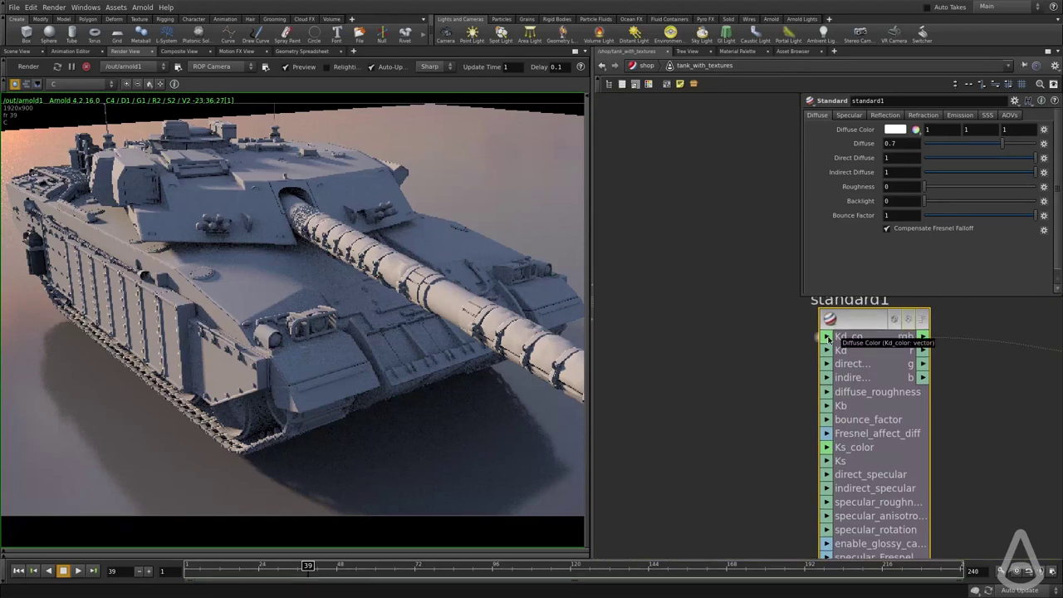
{"action": "scroll", "coordinate": [824, 347], "scroll_direction": "down", "scroll_amount": 3}
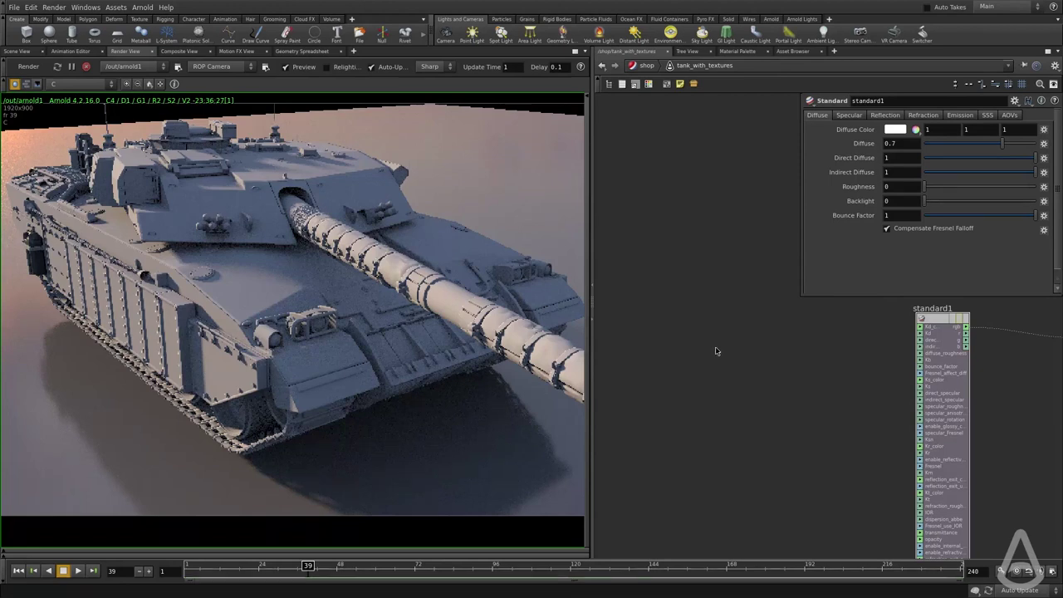
Add an Image node ahead of standard1 and load body_main_diffuse.jpeg from $HIP/textures/tank into it
{"action": "key", "text": "Tab"}
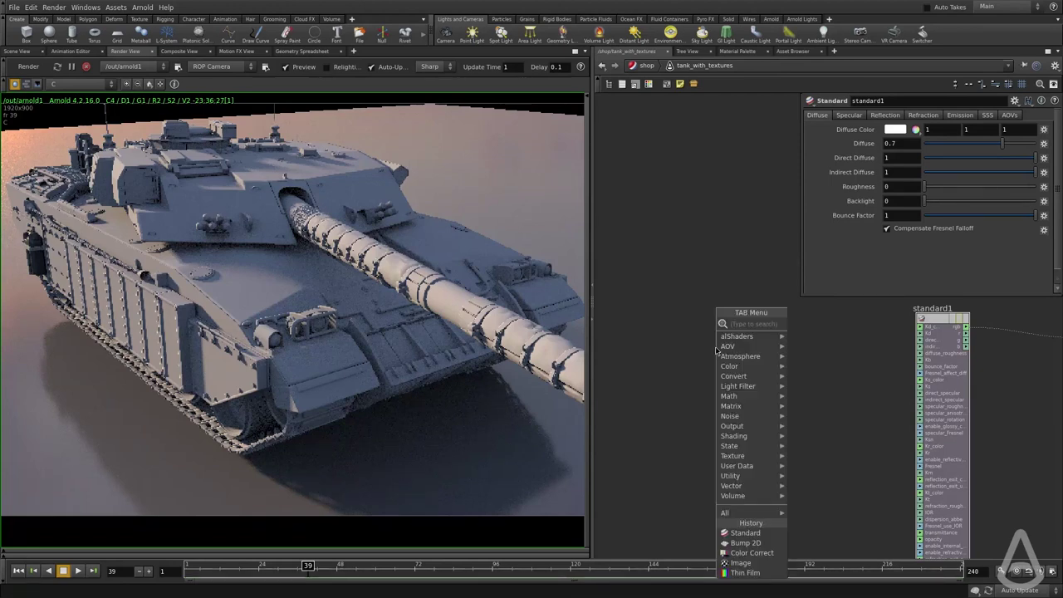
{"action": "mouse_move", "coordinate": [735, 337]}
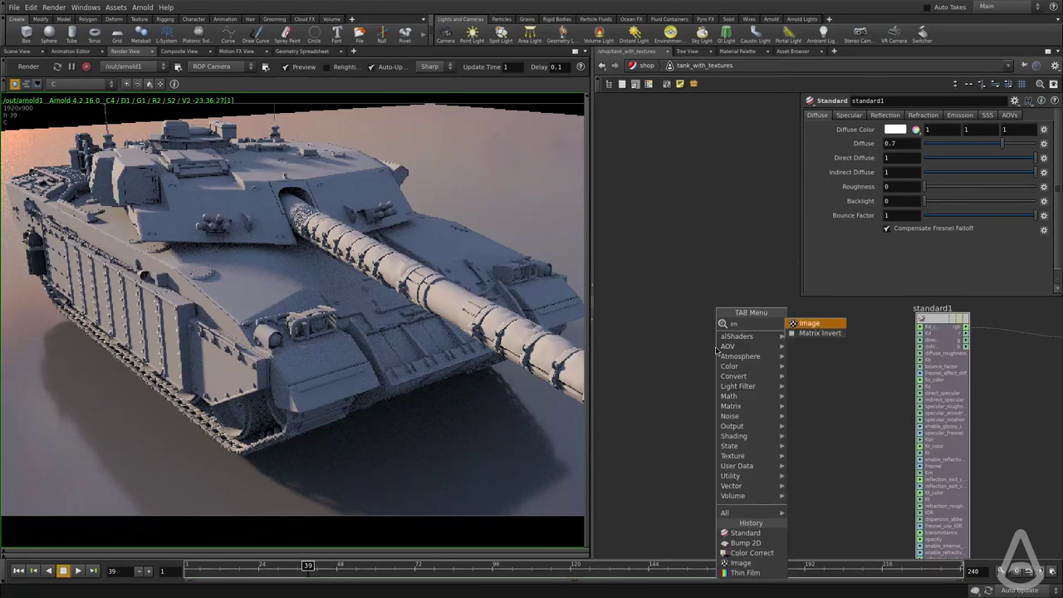
{"action": "left_click", "coordinate": [800, 325]}
{"action": "left_click", "coordinate": [700, 387]}
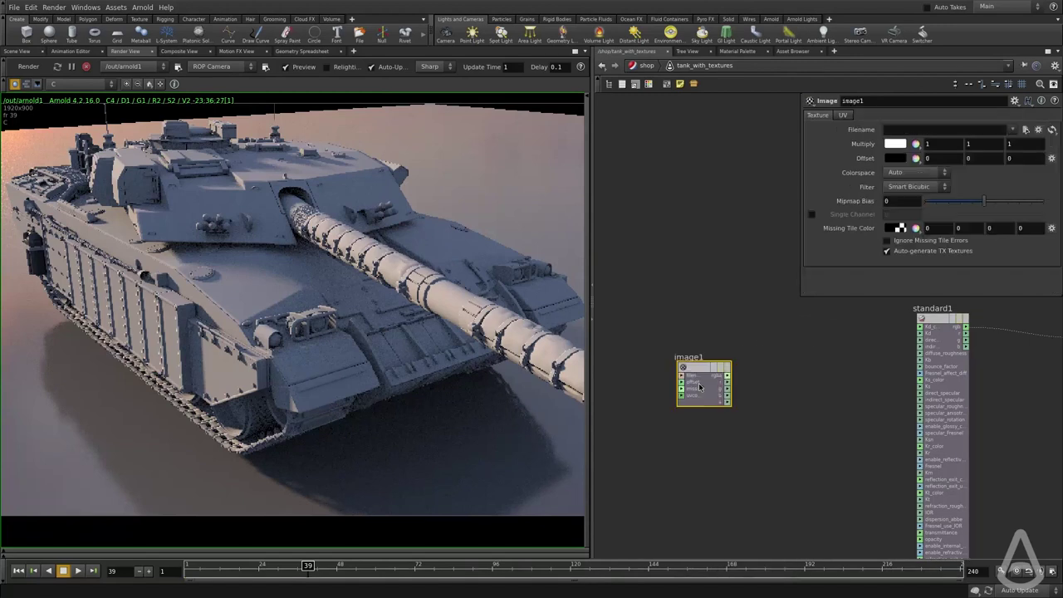
{"action": "left_click", "coordinate": [1025, 131]}
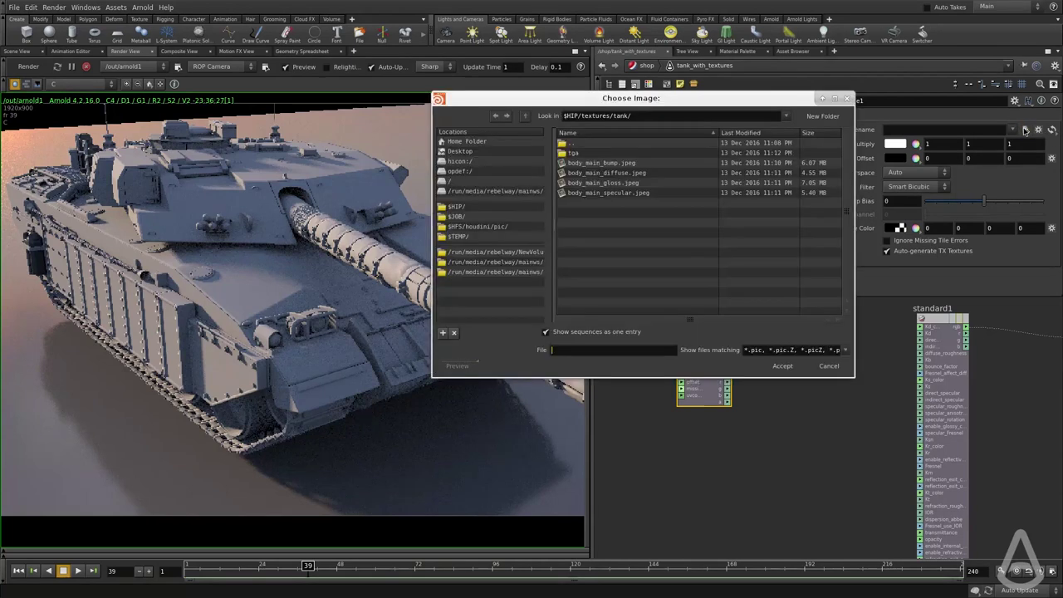
{"action": "left_click", "coordinate": [614, 172]}
{"action": "left_click", "coordinate": [782, 366]}
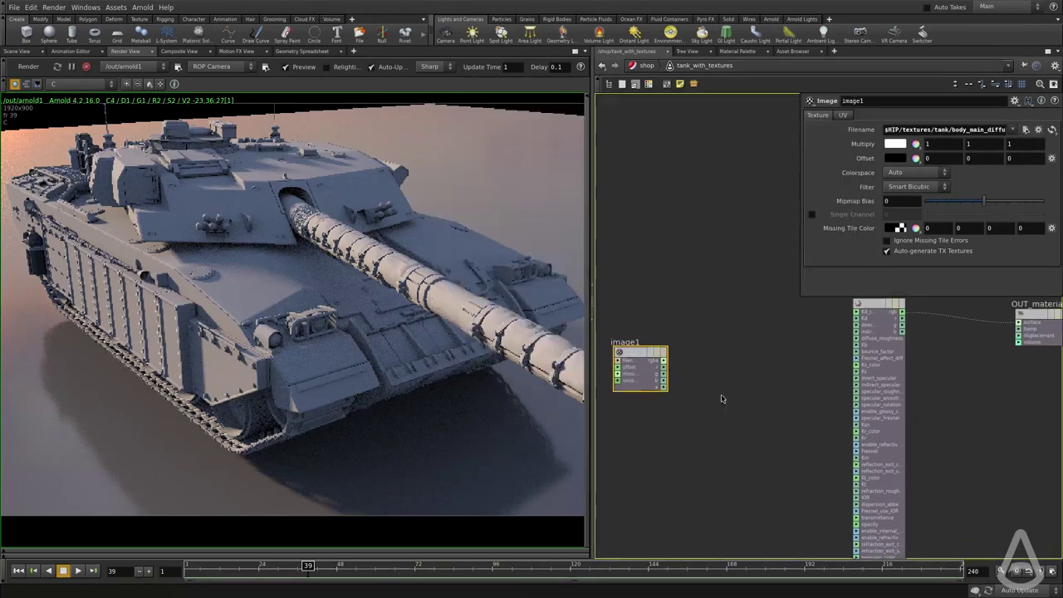
Connect image1's rgba output to standard1's Kd_color input
{"action": "scroll", "coordinate": [720, 396], "scroll_direction": "up", "scroll_amount": 3}
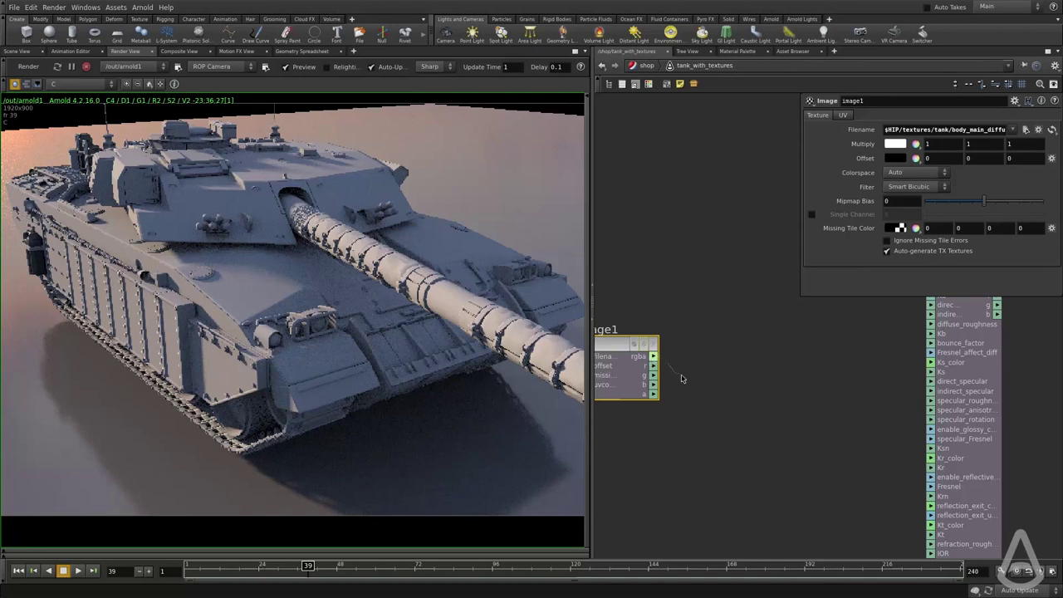
{"action": "scroll", "coordinate": [704, 371], "scroll_direction": "down", "scroll_amount": 2}
{"action": "left_click", "coordinate": [862, 312]}
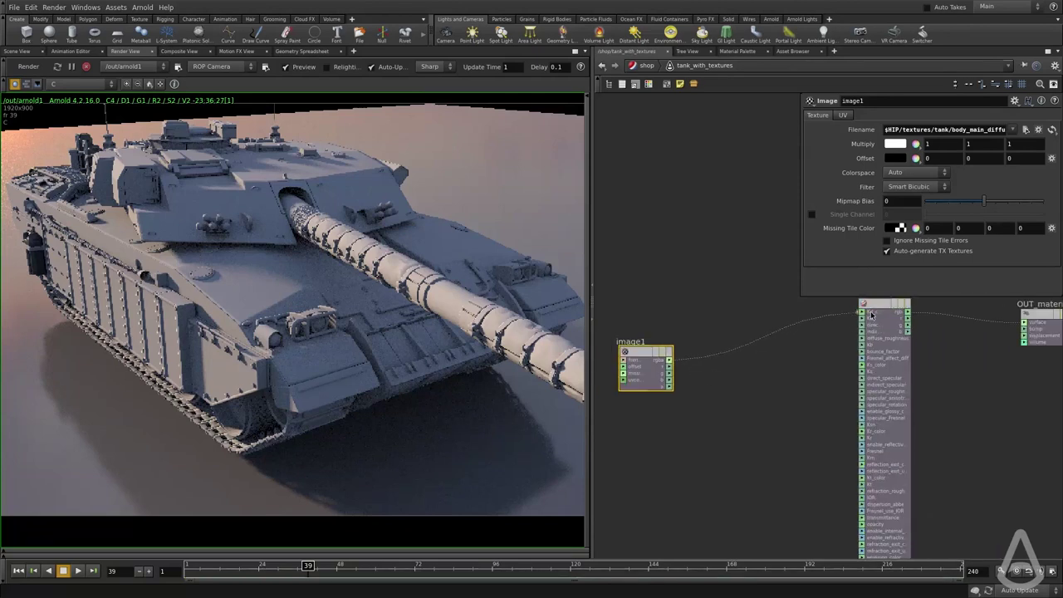
{"action": "scroll", "coordinate": [817, 371], "scroll_direction": "up", "scroll_amount": 2}
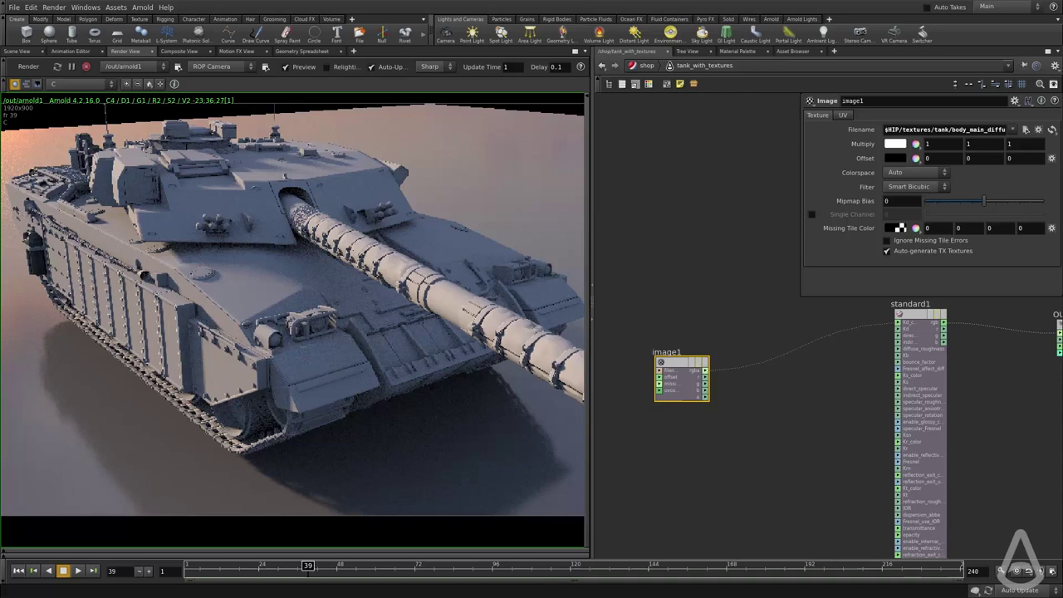
Render the tank to check the diffuse texture up close, and stop the render
{"action": "left_click", "coordinate": [27, 70]}
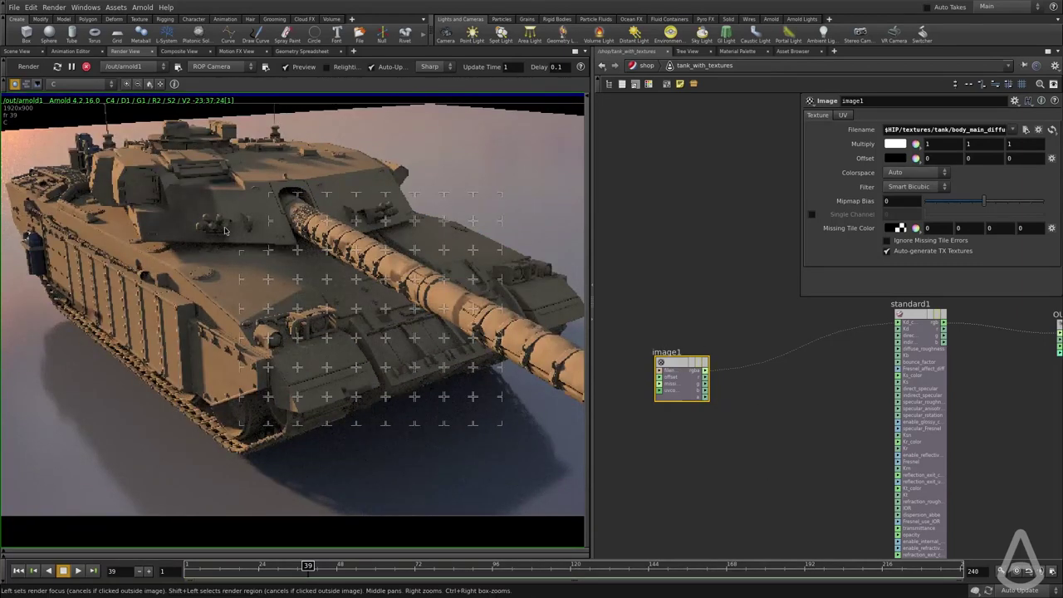
{"action": "scroll", "coordinate": [223, 252], "scroll_direction": "up", "scroll_amount": 1}
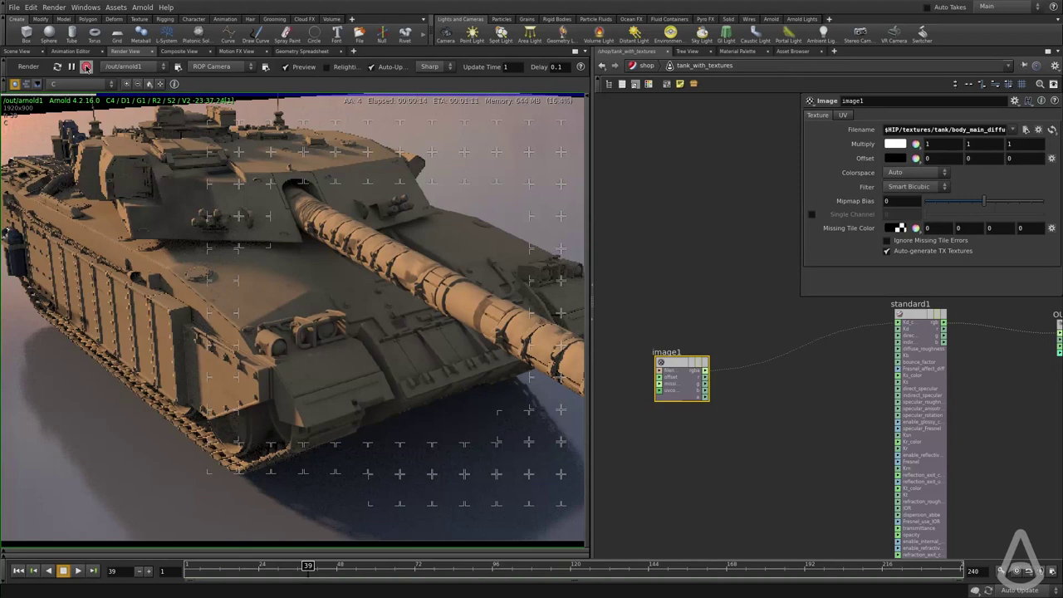
{"action": "left_click", "coordinate": [86, 68]}
Move the image1 node up so it lines up with standard1's Kd_color input
{"action": "middle_click_drag", "start_coordinate": [818, 457], "coordinate": [828, 415]}
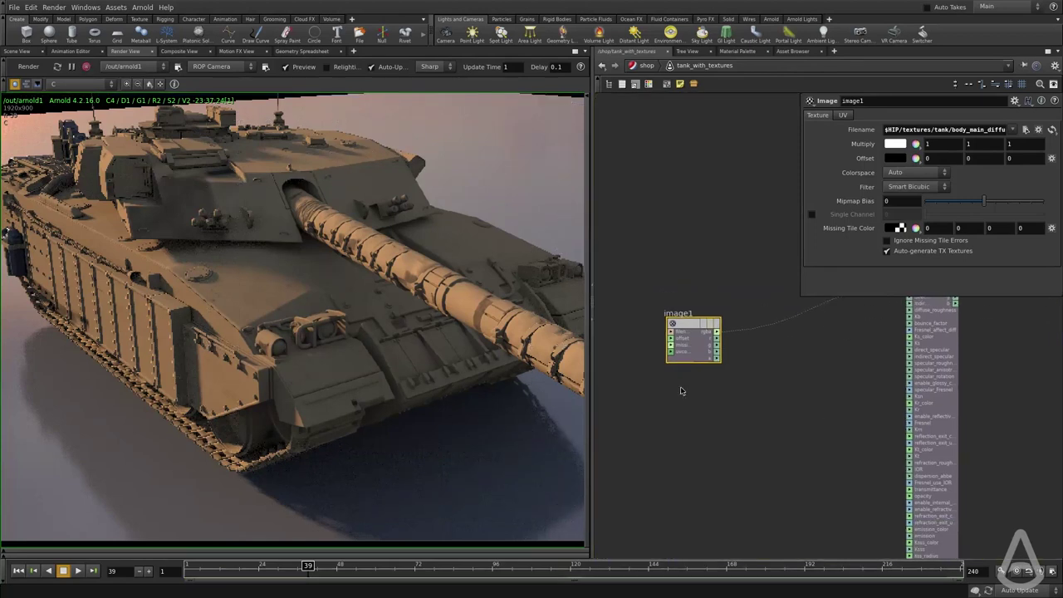
{"action": "left_click_drag", "start_coordinate": [691, 333], "coordinate": [649, 284]}
{"action": "middle_click_drag", "start_coordinate": [795, 382], "coordinate": [805, 403]}
{"action": "left_click_drag", "start_coordinate": [763, 377], "coordinate": [632, 274]}
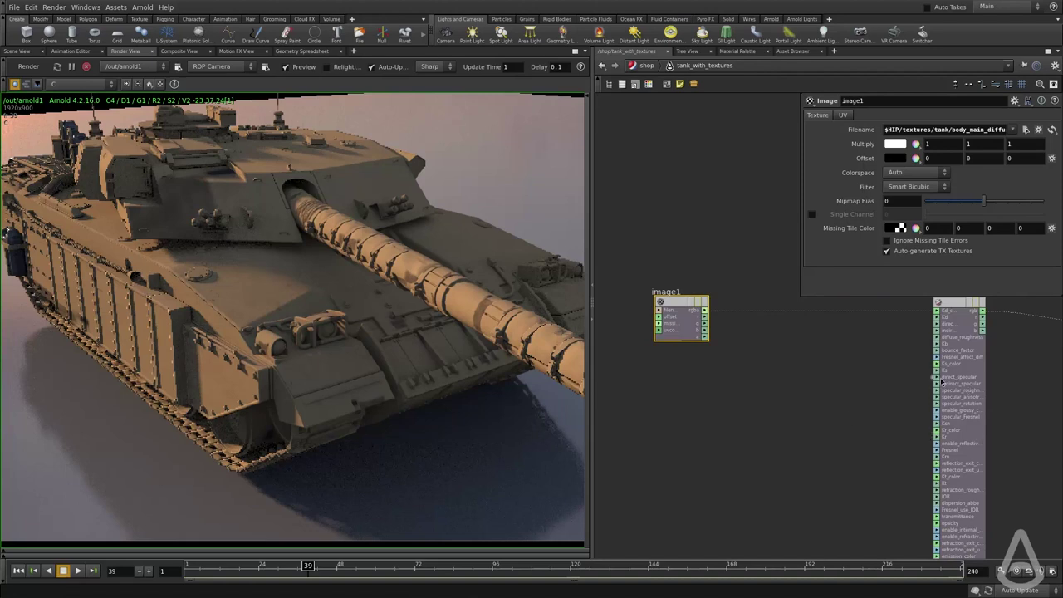
Select the standard1 shader and show its Specular parameters
{"action": "middle_click_drag", "start_coordinate": [1022, 368], "coordinate": [902, 380]}
{"action": "scroll", "coordinate": [903, 381], "scroll_direction": "up", "scroll_amount": 3}
{"action": "left_click_drag", "start_coordinate": [897, 382], "coordinate": [746, 361]}
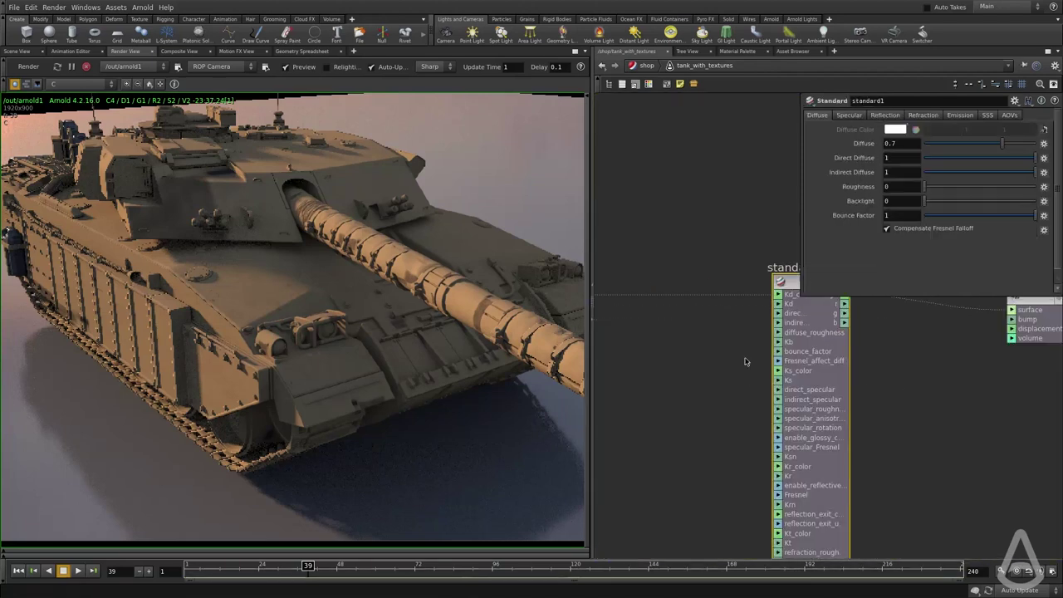
{"action": "left_click", "coordinate": [849, 115]}
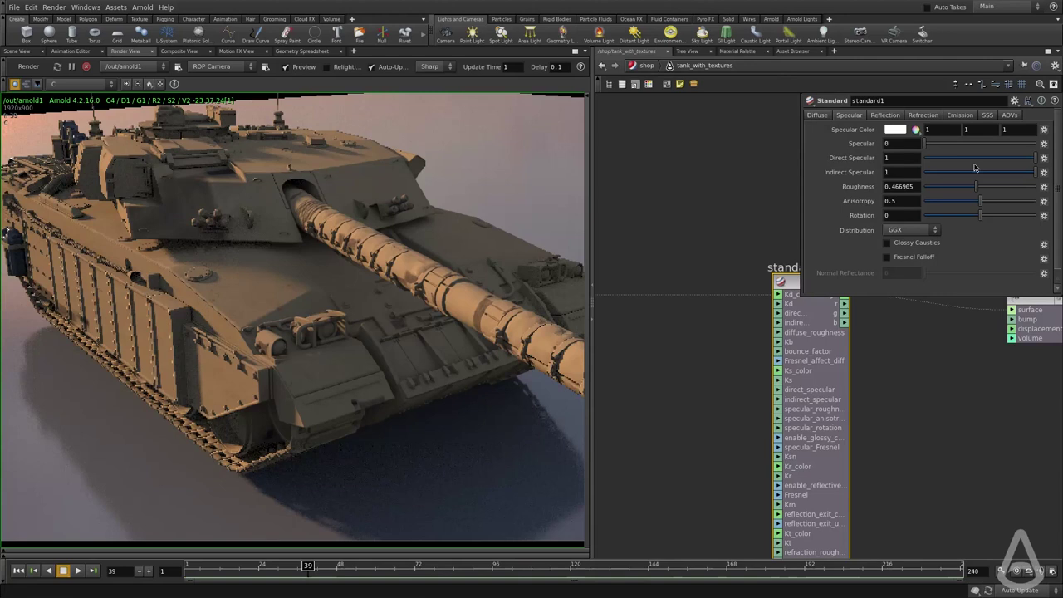
Add a second Image node below image1 and load body_main_specular.jpeg from $HIP/textures/tank into it
{"action": "key", "text": "h"}
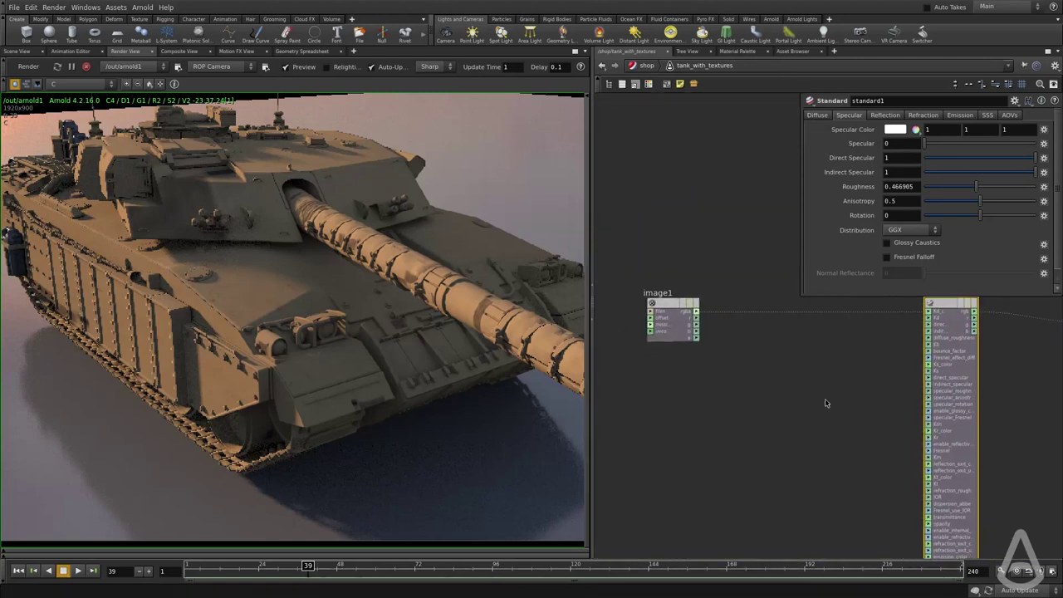
{"action": "key", "text": "Tab"}
{"action": "type", "text": "ima"}
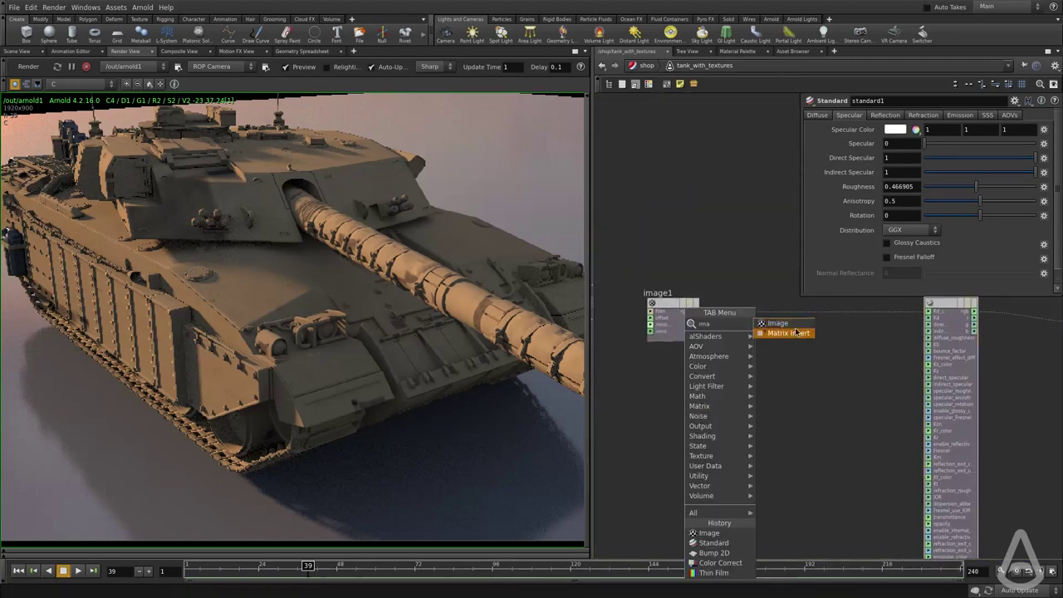
{"action": "left_click", "coordinate": [778, 323]}
{"action": "left_click", "coordinate": [690, 401]}
{"action": "left_click", "coordinate": [1026, 130]}
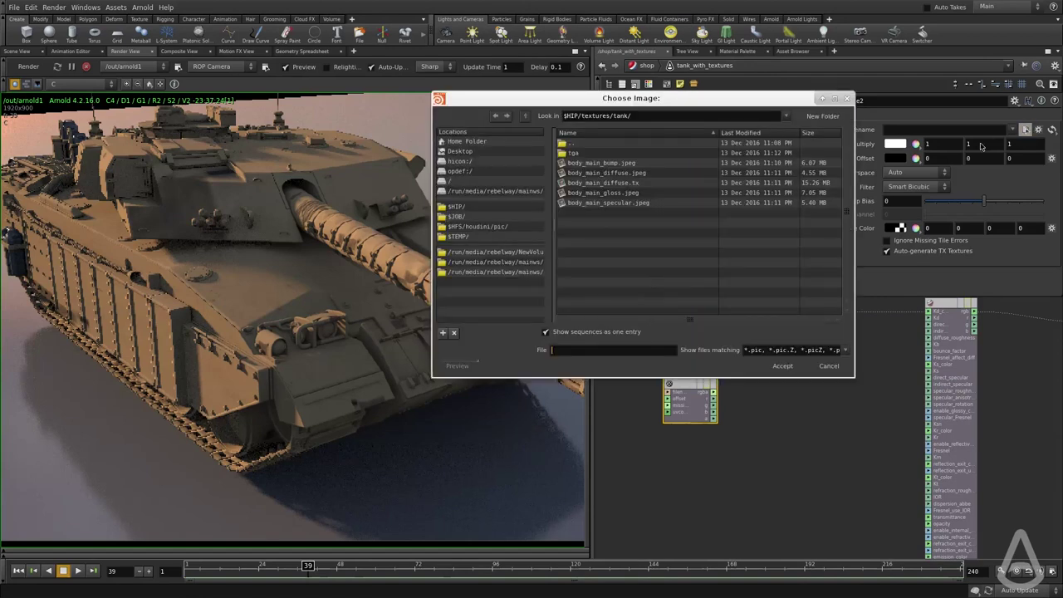
{"action": "left_click", "coordinate": [609, 203]}
{"action": "left_click", "coordinate": [789, 370]}
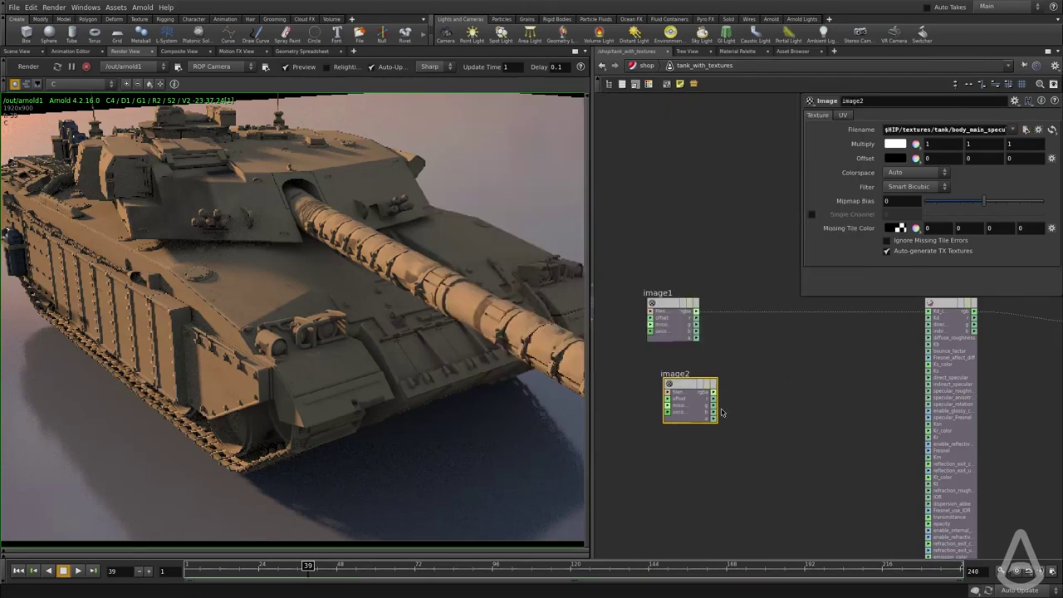
Align image2 beneath image1 and connect its rgba output to standard1's Ks input
{"action": "scroll", "coordinate": [721, 411], "scroll_direction": "up", "scroll_amount": 1}
{"action": "left_click_drag", "start_coordinate": [682, 384], "coordinate": [833, 366]}
{"action": "middle_click_drag", "start_coordinate": [773, 415], "coordinate": [914, 387]}
{"action": "scroll", "coordinate": [847, 390], "scroll_direction": "down", "scroll_amount": 1}
{"action": "middle_click_drag", "start_coordinate": [835, 405], "coordinate": [781, 452]}
{"action": "middle_click_drag", "start_coordinate": [754, 379], "coordinate": [859, 373]}
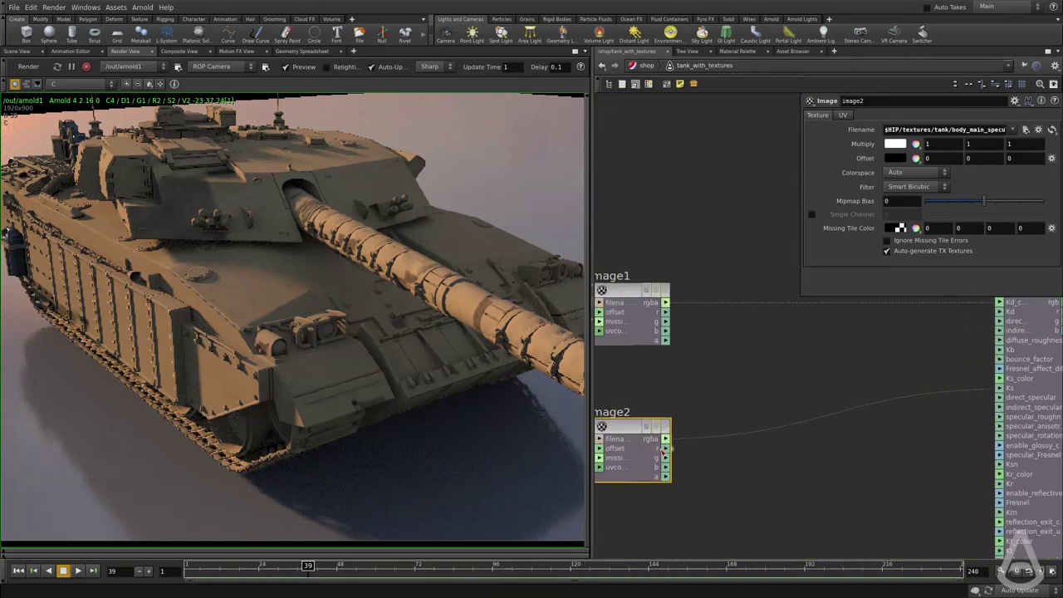
Replace the connection into standard1's Ks input with image2's single-channel r output
{"action": "middle_click_drag", "start_coordinate": [938, 422], "coordinate": [821, 422]}
{"action": "left_click", "coordinate": [914, 425]}
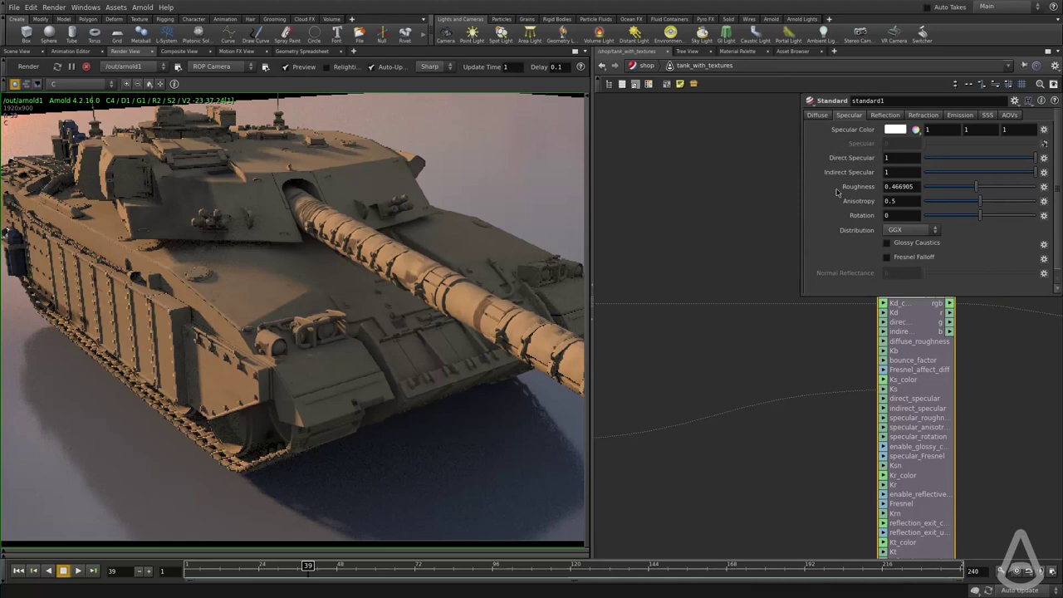
{"action": "middle_click_drag", "start_coordinate": [664, 366], "coordinate": [821, 366]}
{"action": "left_click", "coordinate": [704, 409]}
{"action": "scroll", "coordinate": [676, 362], "scroll_direction": "down", "scroll_amount": 3}
{"action": "scroll", "coordinate": [842, 365], "scroll_direction": "up", "scroll_amount": 5}
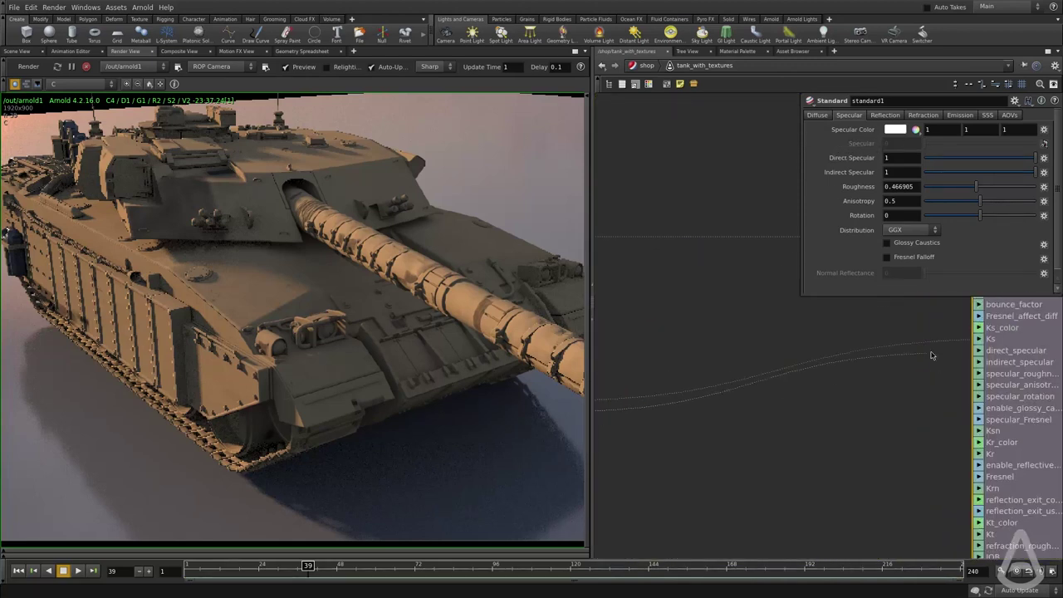
{"action": "left_click", "coordinate": [980, 340]}
{"action": "scroll", "coordinate": [956, 357], "scroll_direction": "down", "scroll_amount": 2}
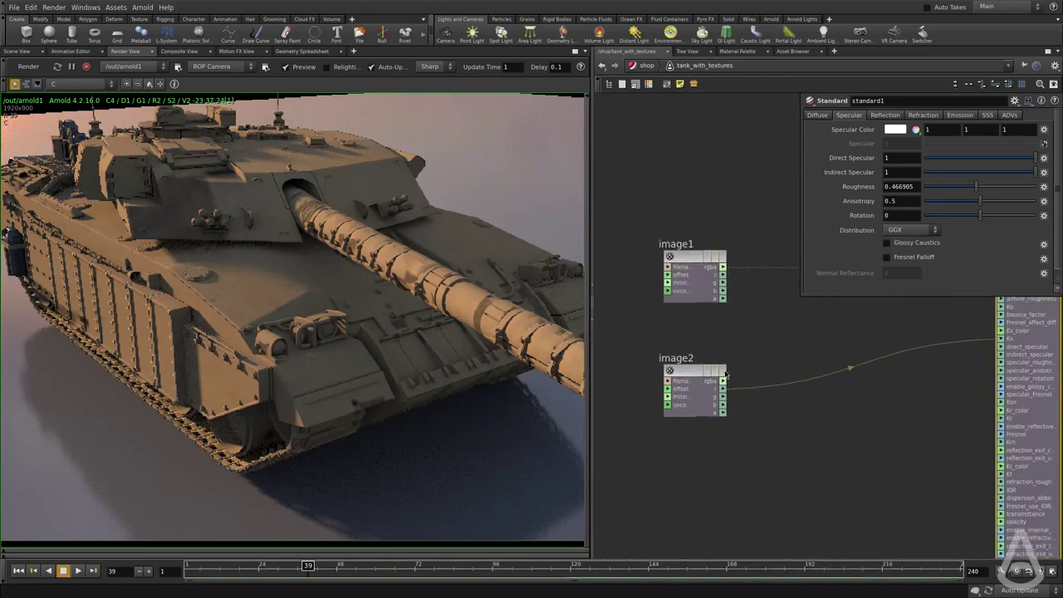
Enable Fresnel Falloff in standard1's Specular settings with a Normal Reflectance of .1 and render the tank again
{"action": "middle_click_drag", "start_coordinate": [764, 444], "coordinate": [798, 485]}
{"action": "middle_click_drag", "start_coordinate": [791, 404], "coordinate": [656, 371]}
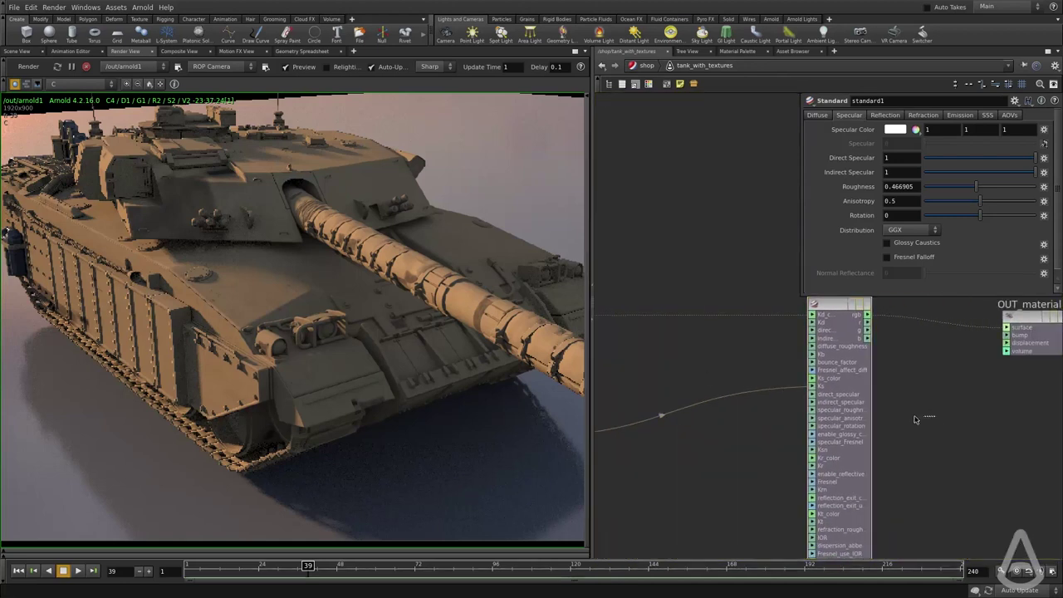
{"action": "left_click", "coordinate": [887, 257]}
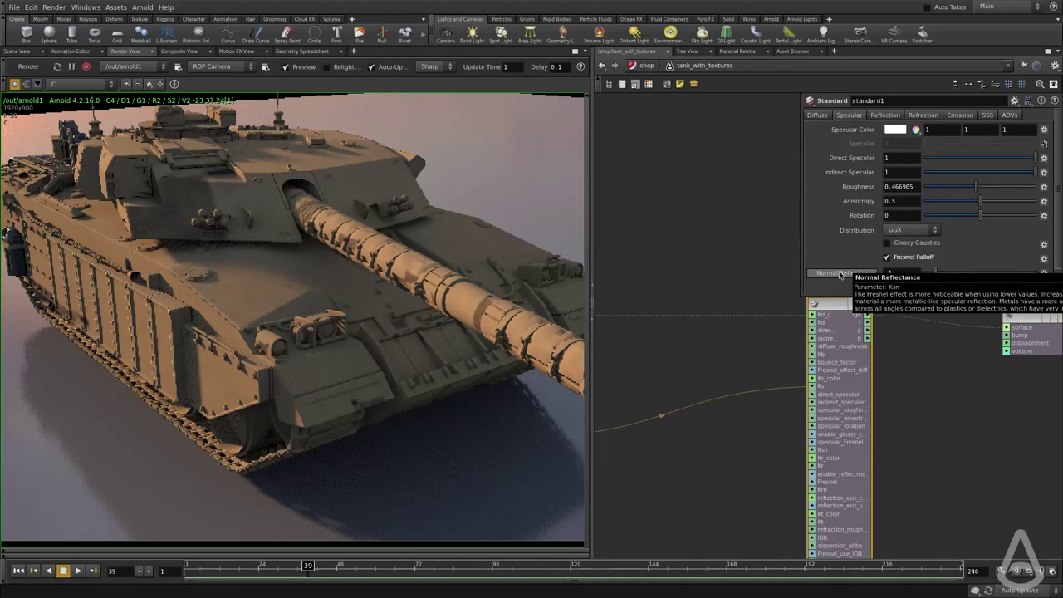
{"action": "left_click", "coordinate": [28, 66]}
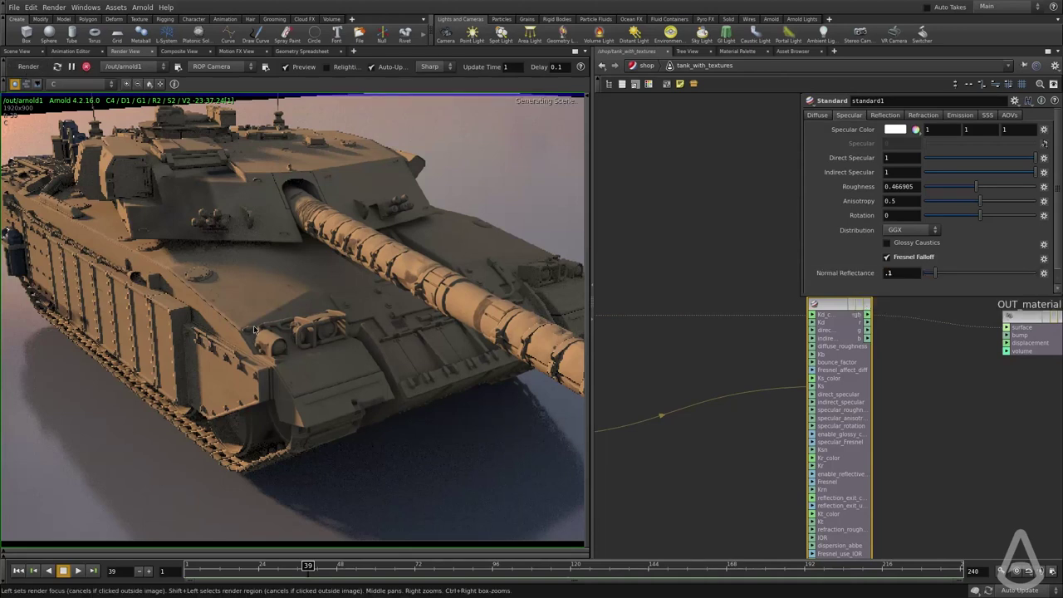
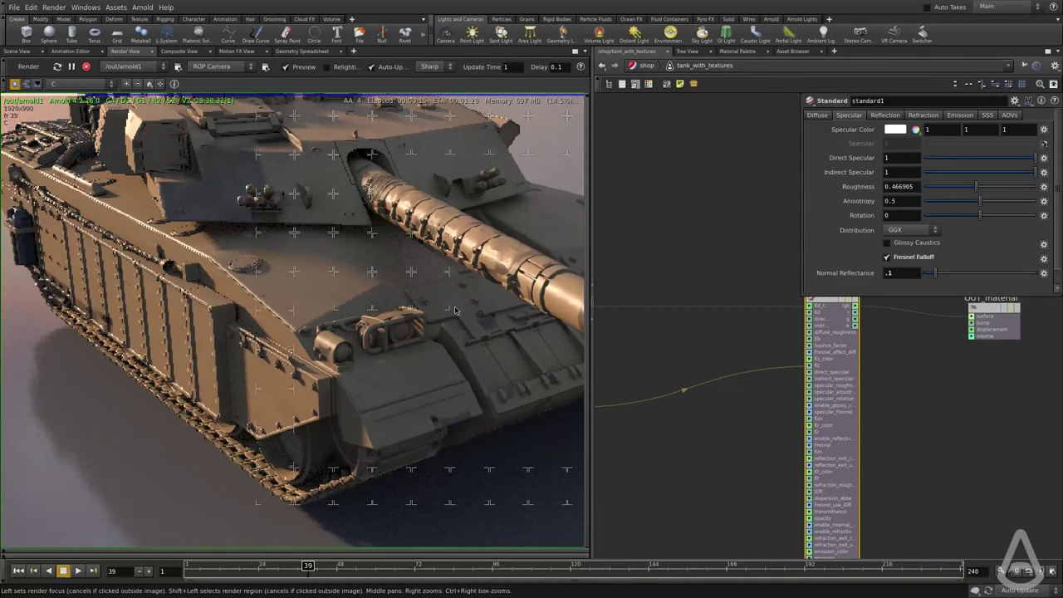
Collapse the standard1 node so its long list of inputs is hidden in the network
{"action": "key", "text": "h"}
{"action": "middle_click_drag", "start_coordinate": [871, 310], "coordinate": [833, 320]}
{"action": "left_click", "coordinate": [830, 318]}
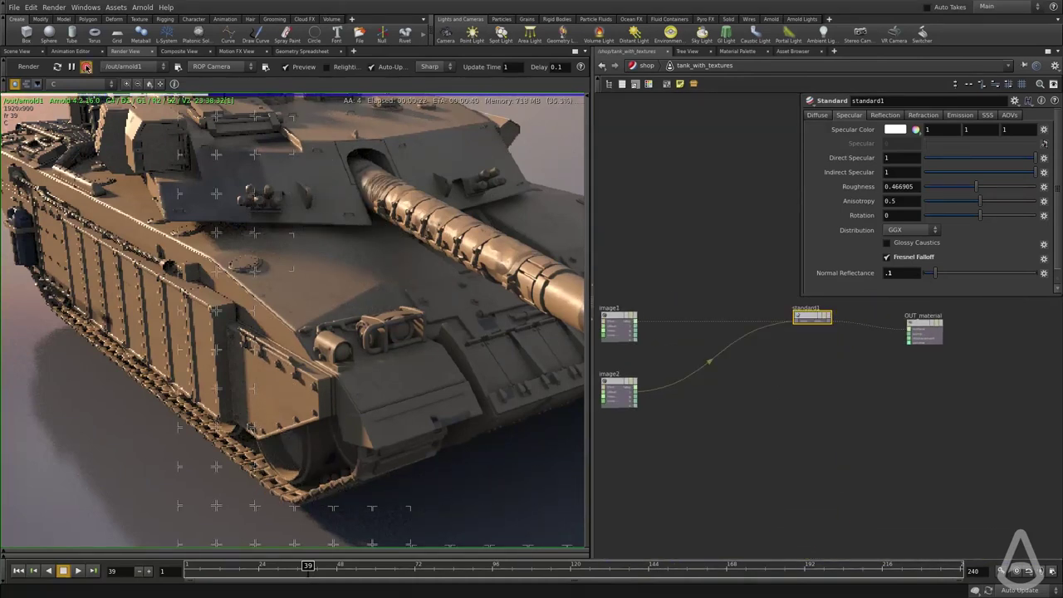
Review the original tank shader's Diffuse settings at the shop level and return inside the tank_with_textures network
{"action": "left_click", "coordinate": [646, 65]}
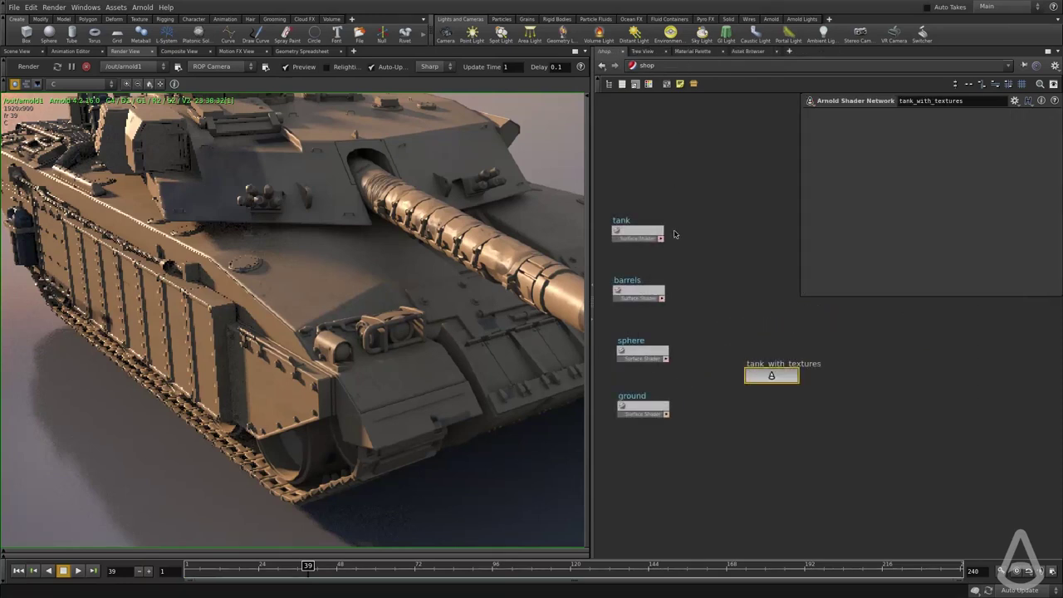
{"action": "left_click", "coordinate": [651, 234]}
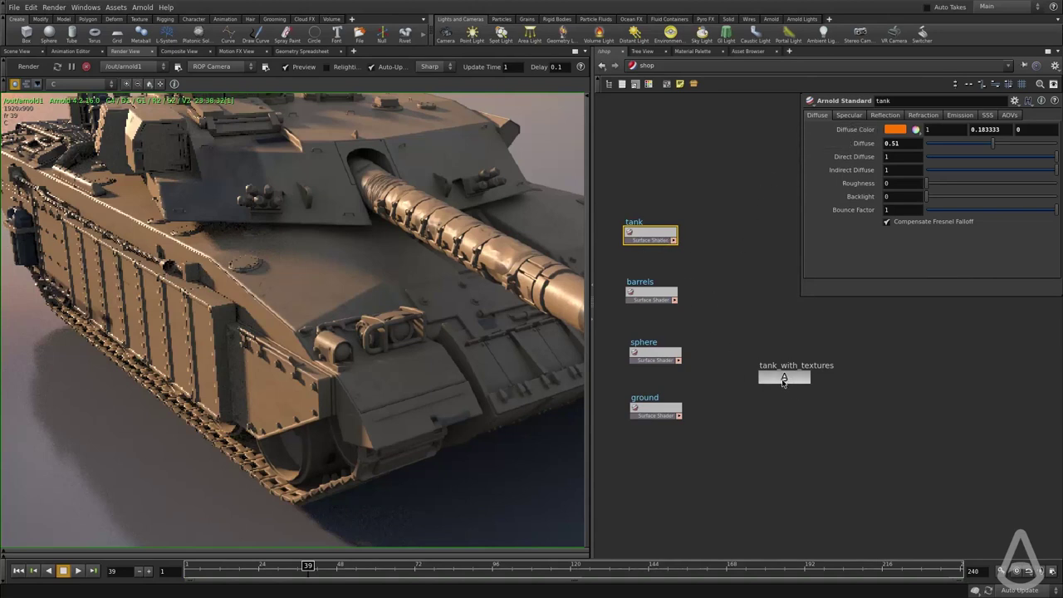
{"action": "double_click", "coordinate": [784, 379]}
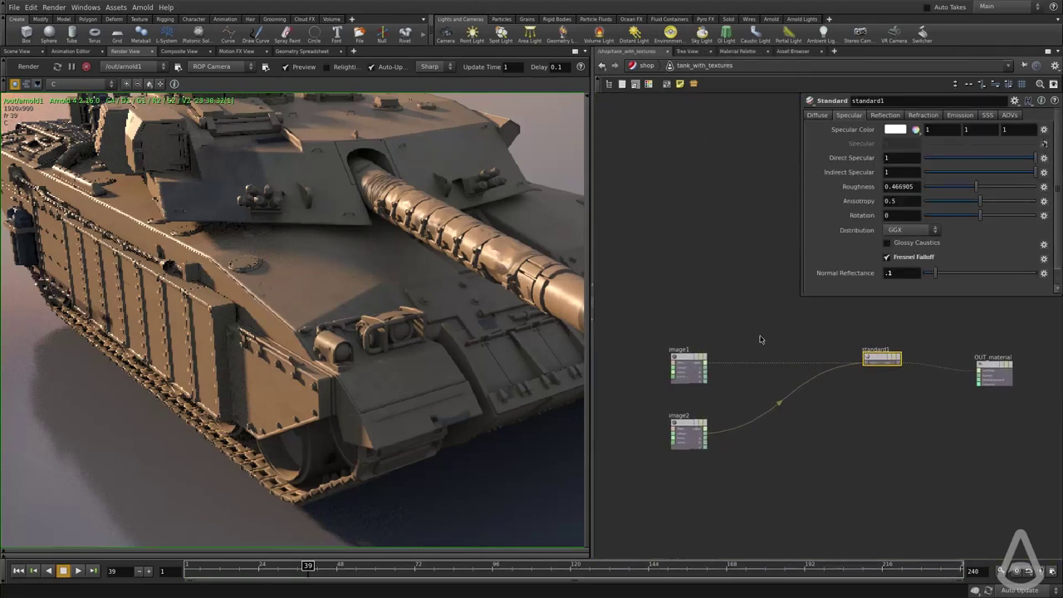
Add a third Image node below image2 and load body_main_bump.jpeg from $HIP/textures/tank into it
{"action": "scroll", "coordinate": [851, 460], "scroll_direction": "down", "scroll_amount": 1}
{"action": "middle_click_drag", "start_coordinate": [849, 461], "coordinate": [808, 448]}
{"action": "left_click", "coordinate": [808, 448]}
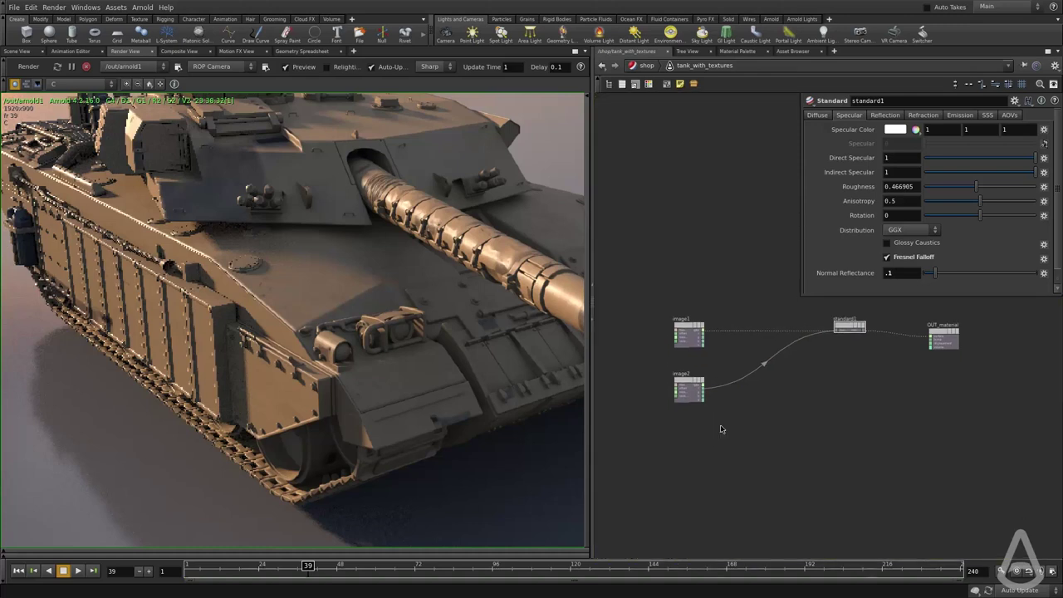
{"action": "key", "text": "Tab"}
{"action": "type", "text": "i"}
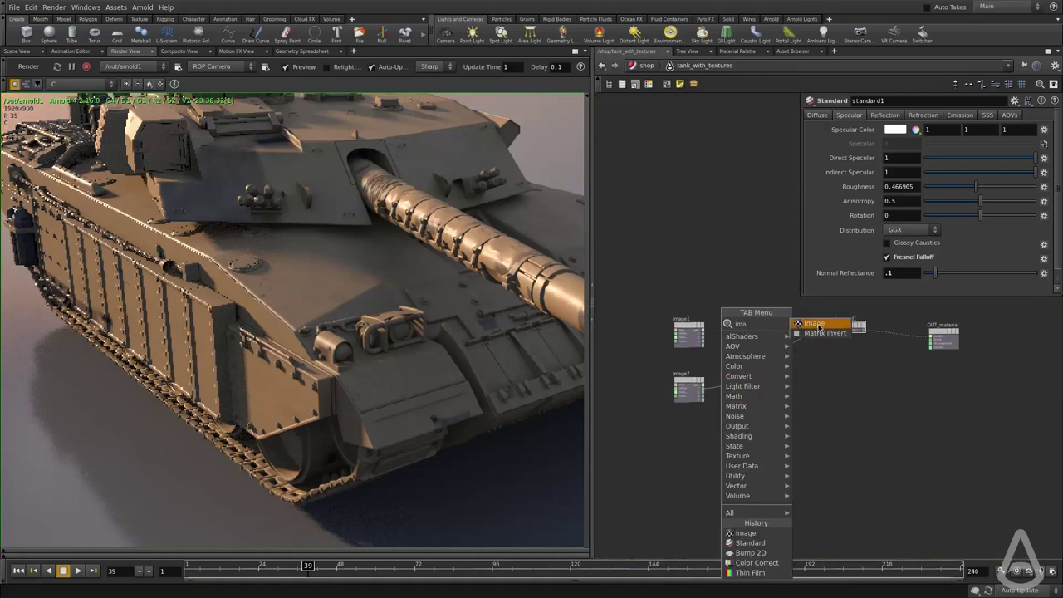
{"action": "left_click", "coordinate": [814, 323]}
{"action": "left_click", "coordinate": [715, 493]}
{"action": "left_click", "coordinate": [1026, 129]}
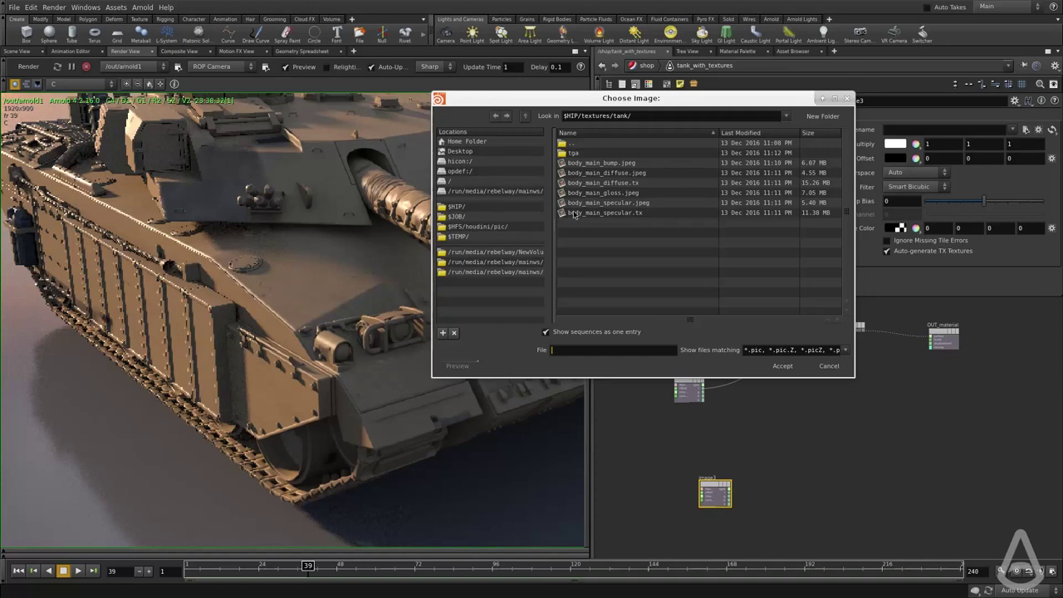
{"action": "left_click", "coordinate": [606, 164]}
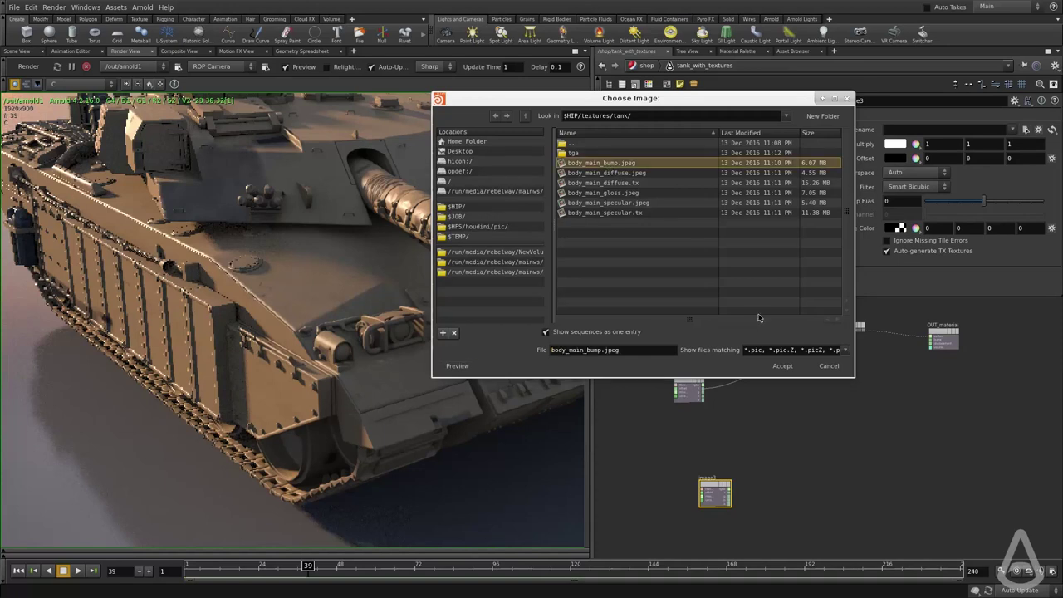
{"action": "left_click", "coordinate": [782, 365]}
Move image3 beneath the standard1 node, closer to OUT_material
{"action": "left_click_drag", "start_coordinate": [705, 472], "coordinate": [681, 462]}
{"action": "middle_click_drag", "start_coordinate": [819, 391], "coordinate": [766, 427]}
{"action": "scroll", "coordinate": [919, 328], "scroll_direction": "up", "scroll_amount": 5}
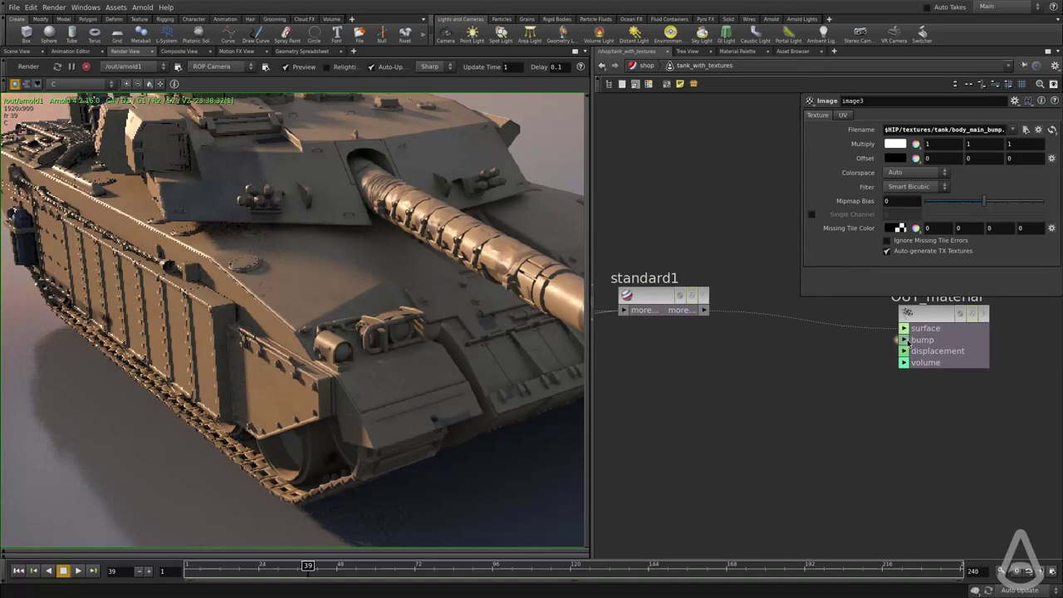
{"action": "scroll", "coordinate": [889, 362], "scroll_direction": "down", "scroll_amount": 1}
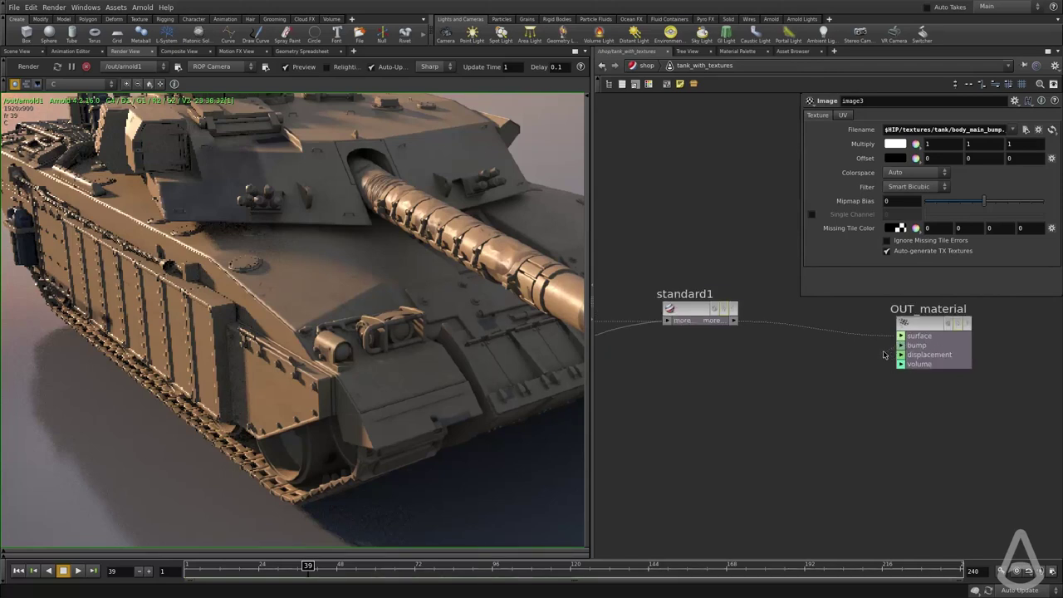
{"action": "middle_click_drag", "start_coordinate": [839, 390], "coordinate": [858, 361]}
{"action": "scroll", "coordinate": [916, 336], "scroll_direction": "down", "scroll_amount": 2}
{"action": "scroll", "coordinate": [921, 323], "scroll_direction": "up", "scroll_amount": 1}
{"action": "scroll", "coordinate": [899, 341], "scroll_direction": "down", "scroll_amount": 3}
{"action": "middle_click_drag", "start_coordinate": [817, 396], "coordinate": [859, 363]}
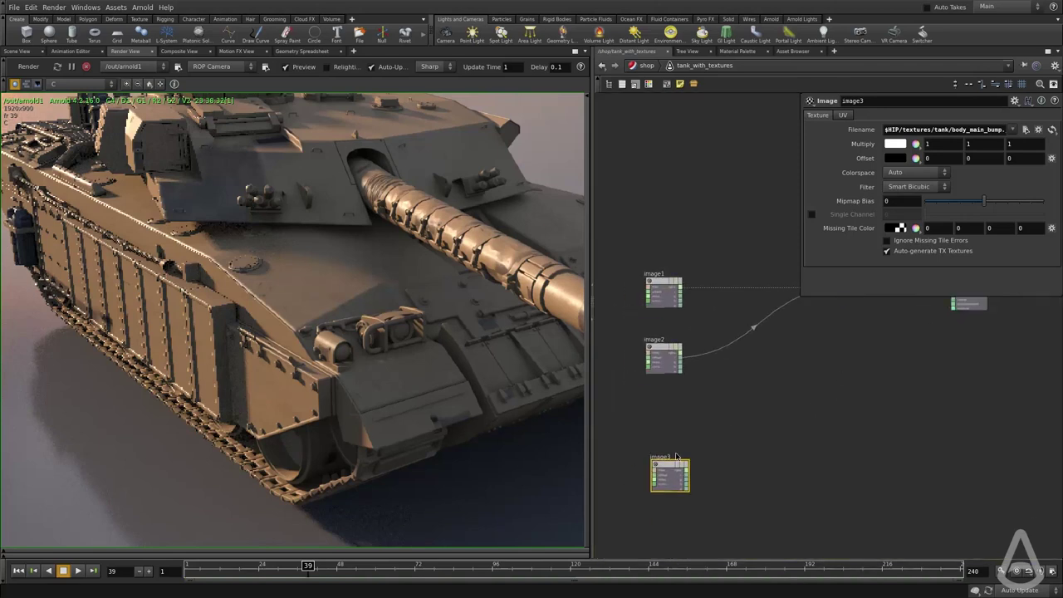
{"action": "left_click_drag", "start_coordinate": [668, 466], "coordinate": [832, 349]}
{"action": "middle_click_drag", "start_coordinate": [922, 349], "coordinate": [807, 421]}
{"action": "scroll", "coordinate": [814, 403], "scroll_direction": "up", "scroll_amount": 2}
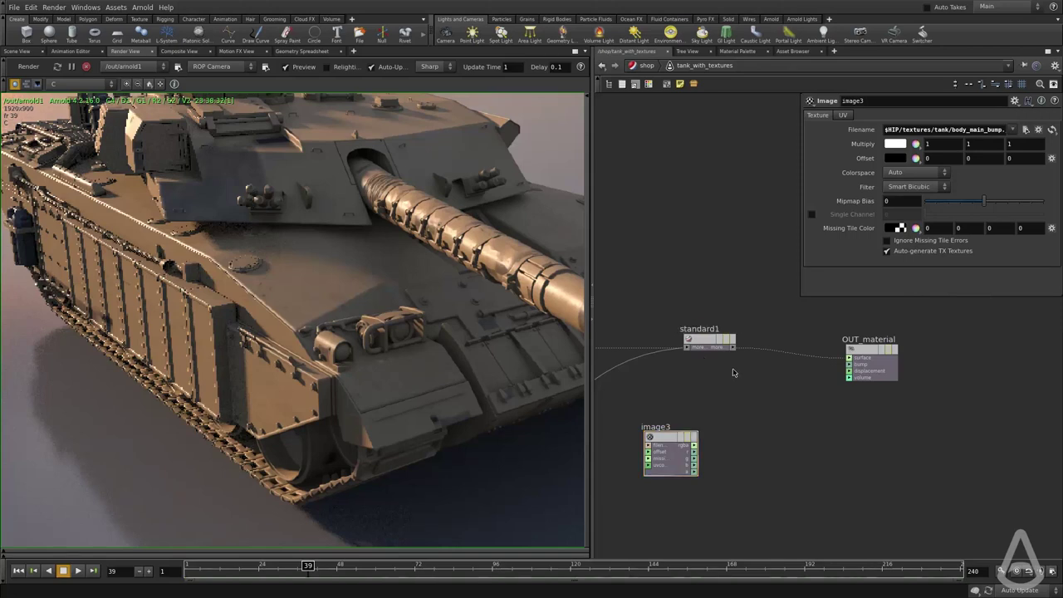
Add a Bump 2D node beside image3, between it and OUT_material
{"action": "left_click", "coordinate": [702, 346]}
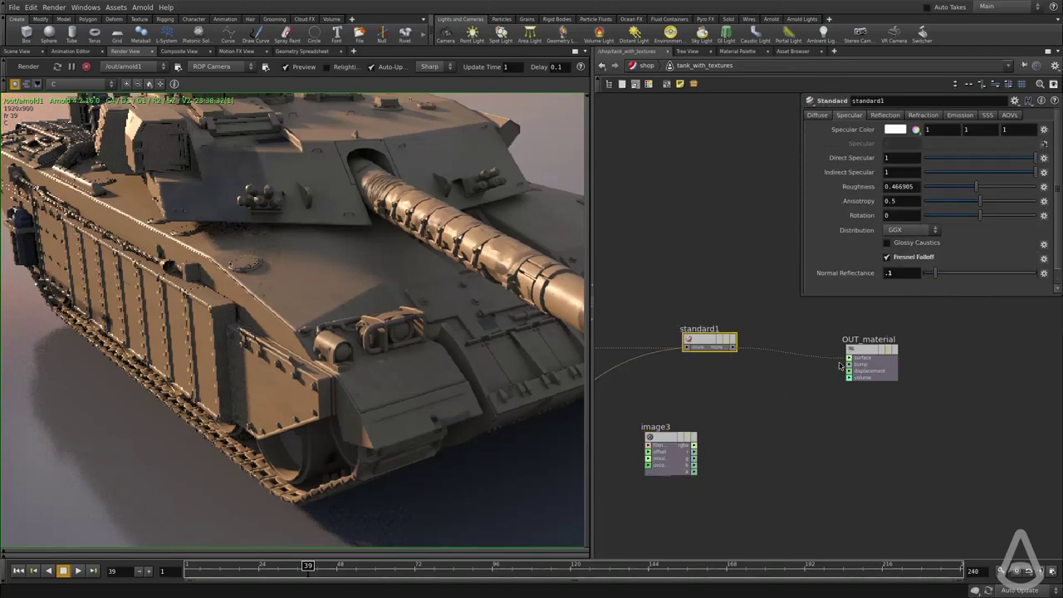
{"action": "middle_click_drag", "start_coordinate": [779, 431], "coordinate": [783, 420]}
{"action": "left_click", "coordinate": [767, 408]}
{"action": "key", "text": "Tab"}
{"action": "type", "text": "bum"}
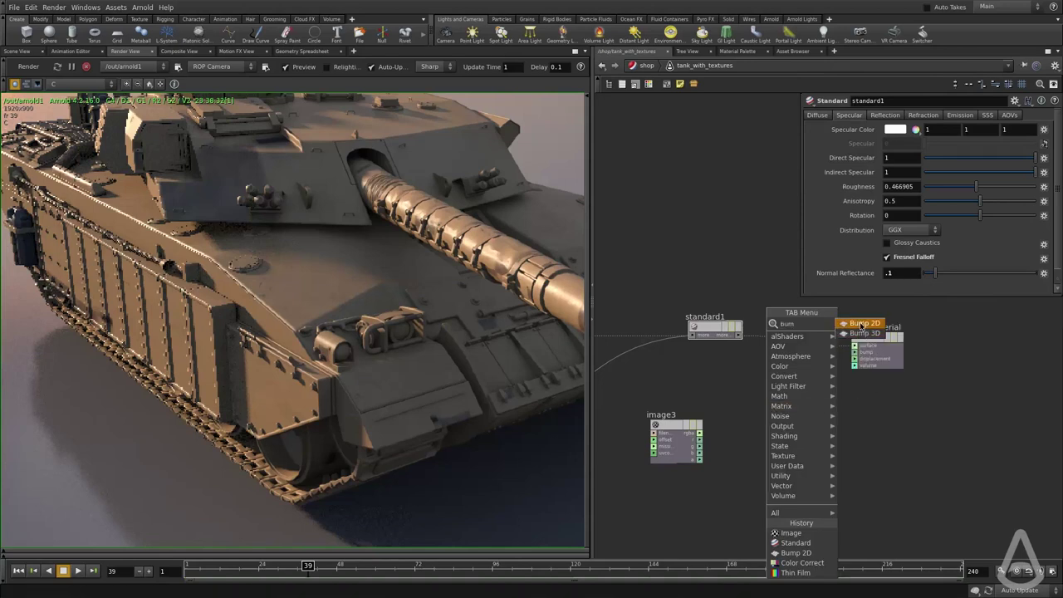
{"action": "left_click", "coordinate": [861, 324]}
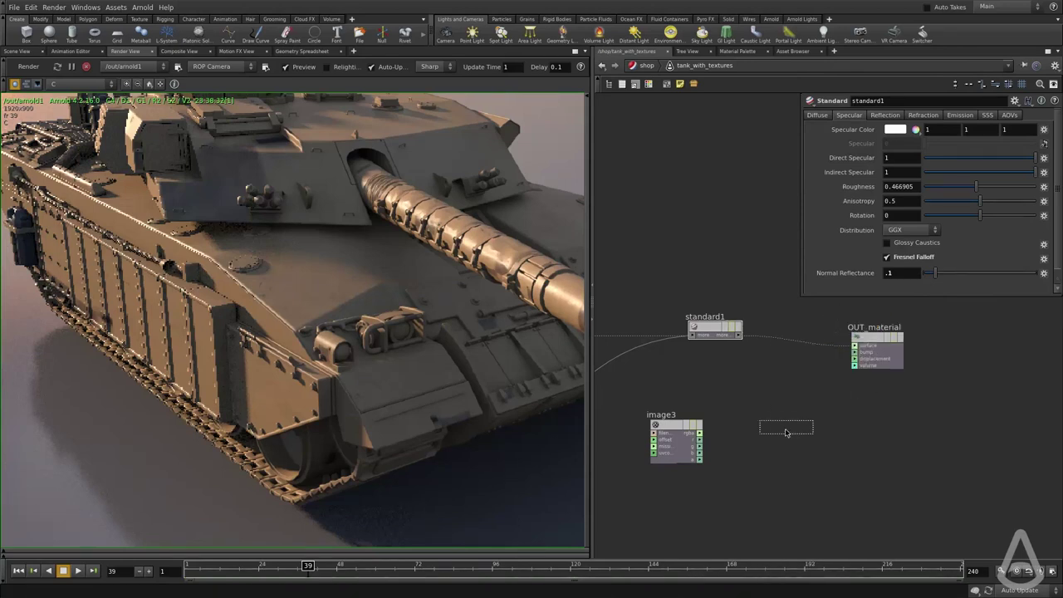
{"action": "left_click", "coordinate": [773, 425]}
Connect image3's rgba output to bump2d1's bump map input and bump2d1's rgba output to OUT_material's bump input
{"action": "scroll", "coordinate": [723, 436], "scroll_direction": "up", "scroll_amount": 3}
{"action": "left_click_drag", "start_coordinate": [688, 437], "coordinate": [775, 426]}
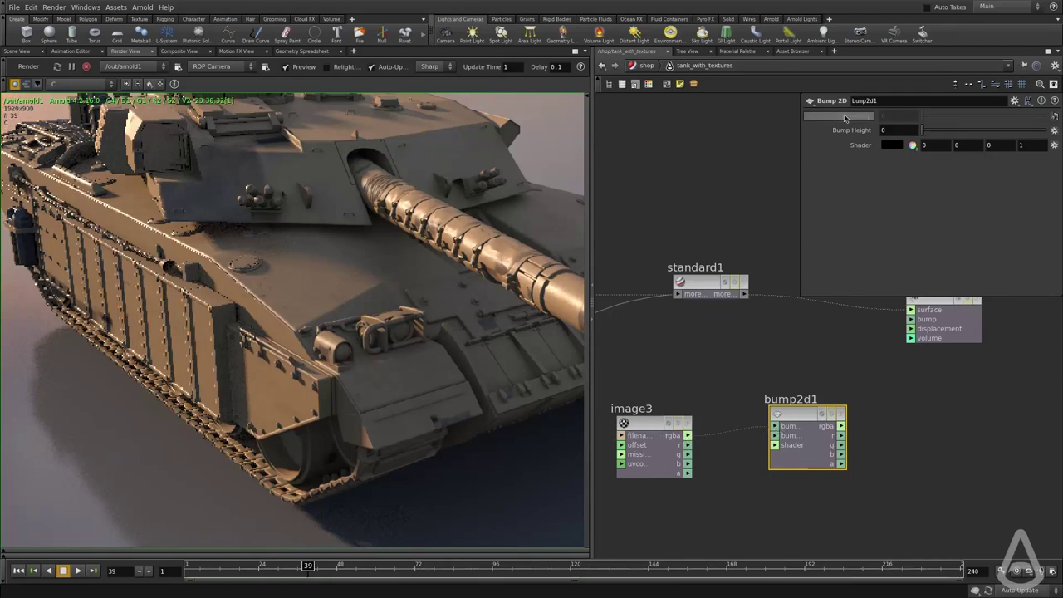
{"action": "left_click_drag", "start_coordinate": [842, 427], "coordinate": [913, 320]}
Set bump2d1's Bump Height to .1 and check the bump on the rendered hull
{"action": "middle_click_drag", "start_coordinate": [847, 457], "coordinate": [921, 403]}
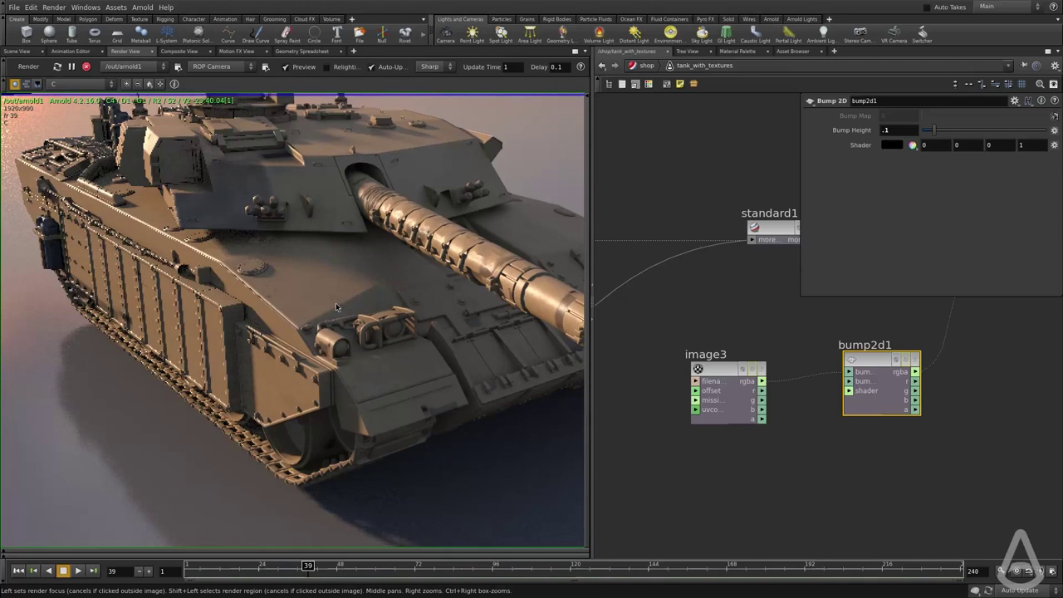
{"action": "right_click_drag", "start_coordinate": [400, 287], "coordinate": [522, 392]}
{"action": "middle_click_drag", "start_coordinate": [523, 393], "coordinate": [349, 311]}
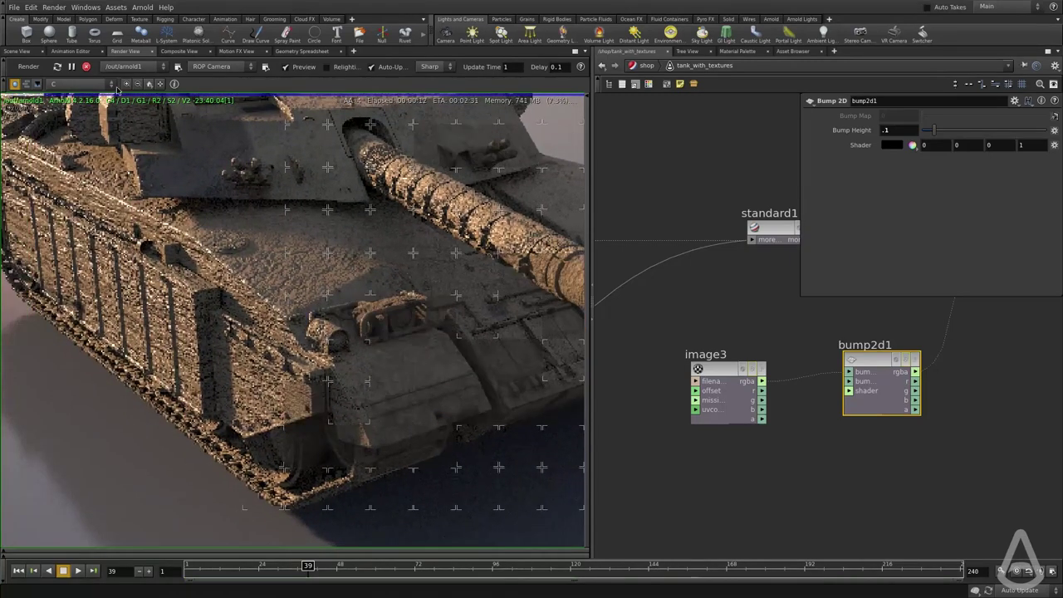
Inspect the render's direct_specular pass and switch back to the C pass
{"action": "left_click", "coordinate": [70, 85]}
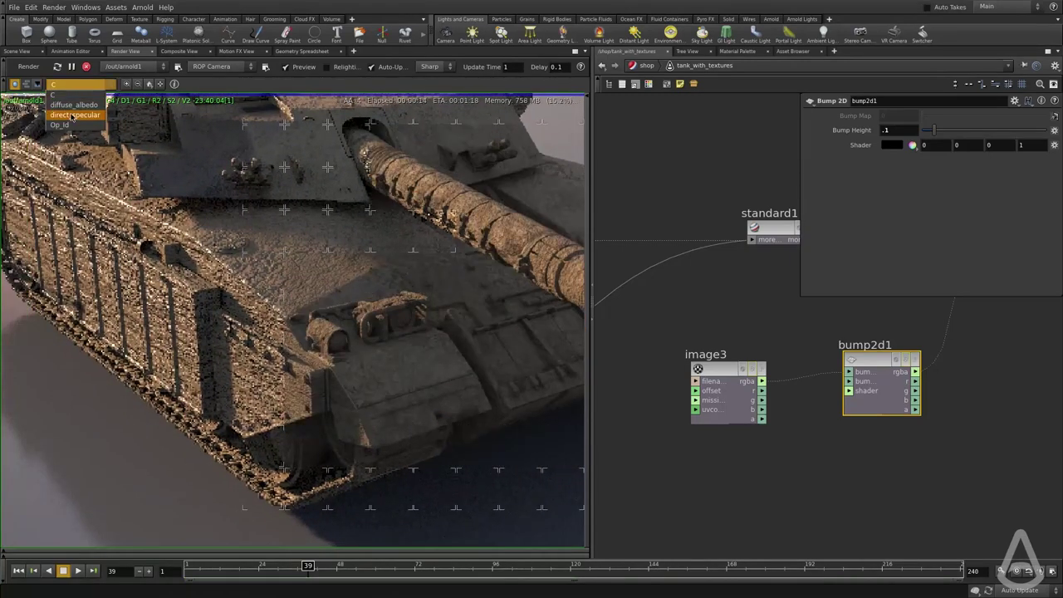
{"action": "left_click", "coordinate": [73, 114]}
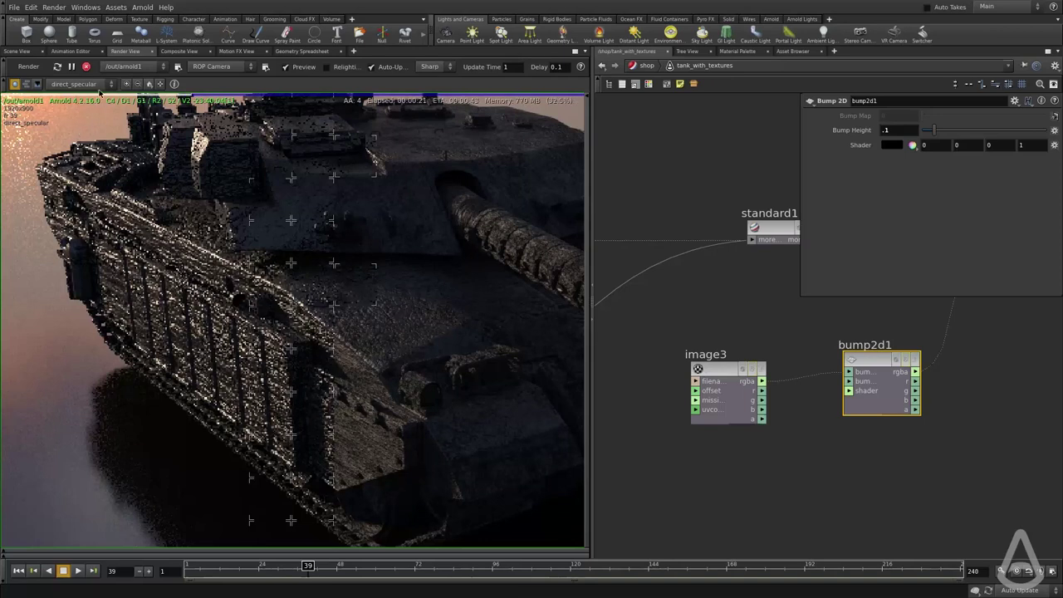
{"action": "left_click", "coordinate": [87, 87]}
{"action": "left_click", "coordinate": [80, 86]}
{"action": "middle_click_drag", "start_coordinate": [385, 347], "coordinate": [355, 321]}
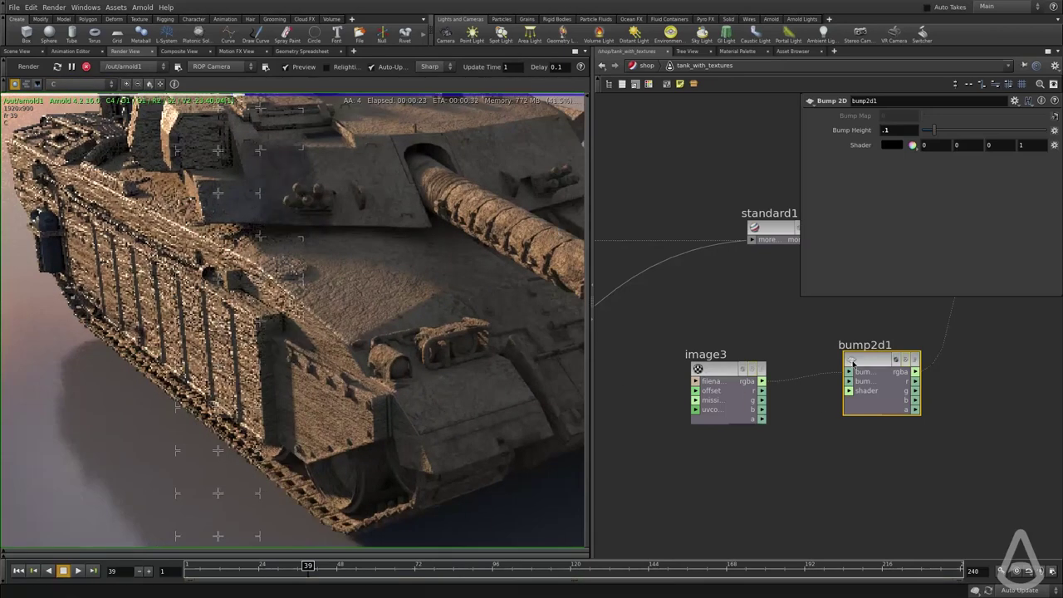
Set bump2d1's Bump Height to .01 and check the rendered hull and gun barrel
{"action": "type", "text": ".01"}
{"action": "key", "text": "Return"}
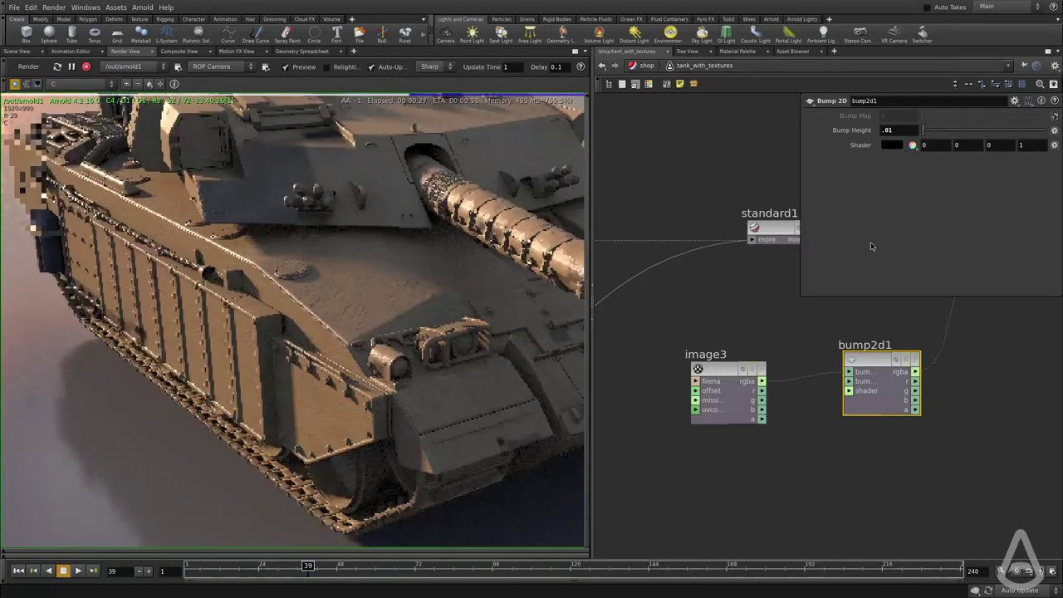
{"action": "middle_click_drag", "start_coordinate": [529, 298], "coordinate": [421, 275]}
{"action": "middle_click_drag", "start_coordinate": [509, 289], "coordinate": [380, 279]}
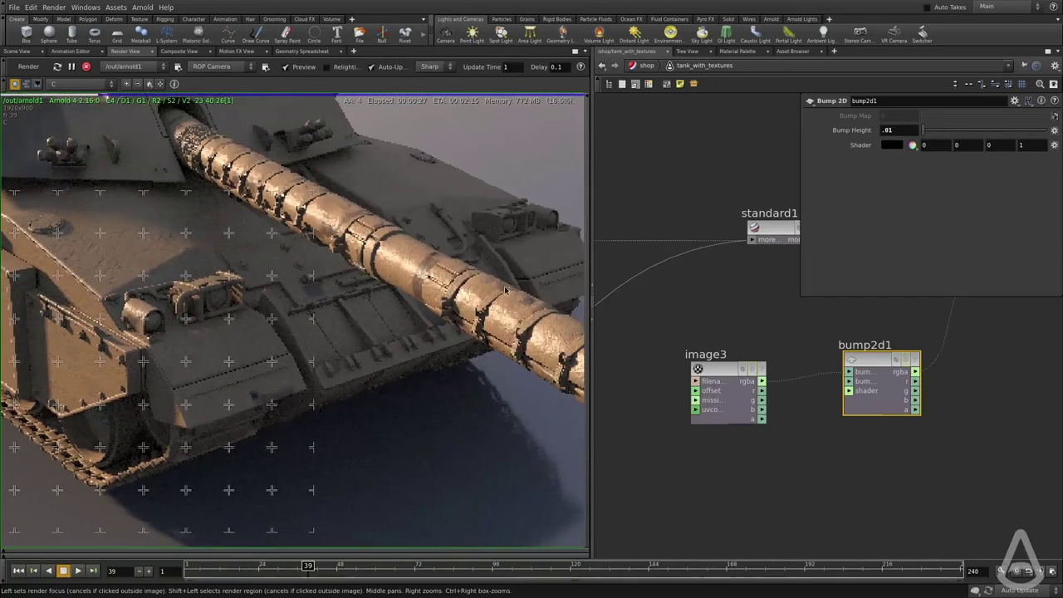
{"action": "right_click_drag", "start_coordinate": [505, 288], "coordinate": [529, 335]}
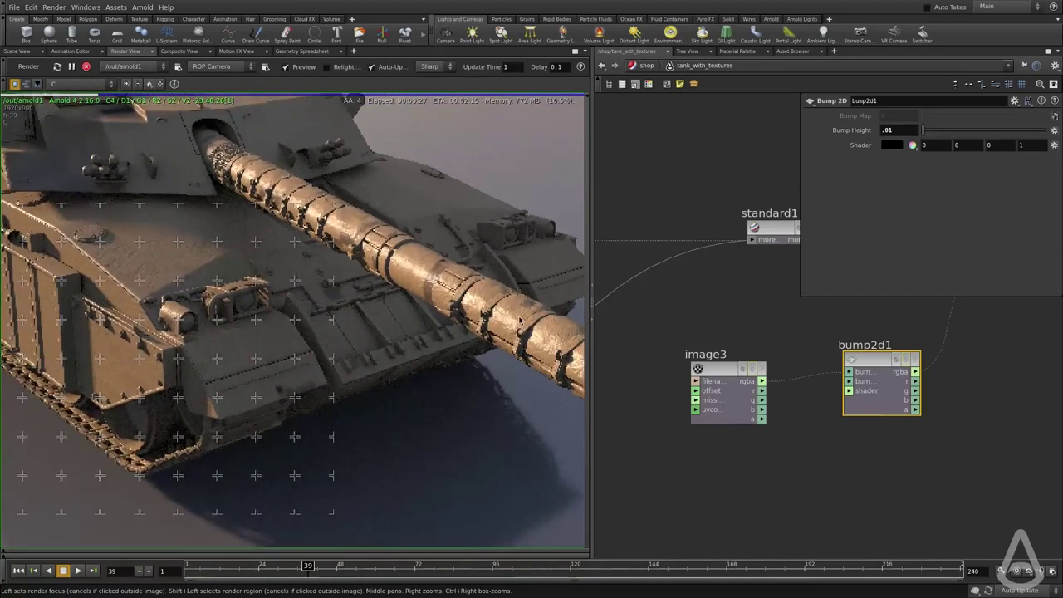
Move image3 and bump2d1 together to a spot below standard1, leaving space between the rows
{"action": "scroll", "coordinate": [774, 362], "scroll_direction": "down", "scroll_amount": 3}
{"action": "middle_click_drag", "start_coordinate": [865, 338], "coordinate": [830, 319]}
{"action": "left_click_drag", "start_coordinate": [721, 362], "coordinate": [771, 430]}
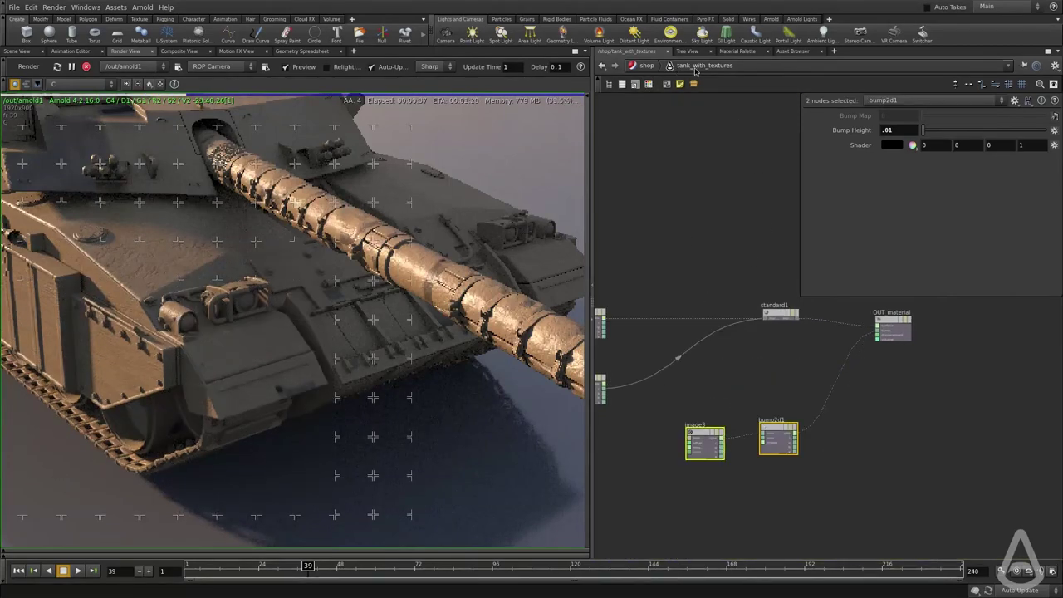
{"action": "middle_click_drag", "start_coordinate": [804, 350], "coordinate": [755, 382]}
{"action": "scroll", "coordinate": [755, 382], "scroll_direction": "up", "scroll_amount": 2}
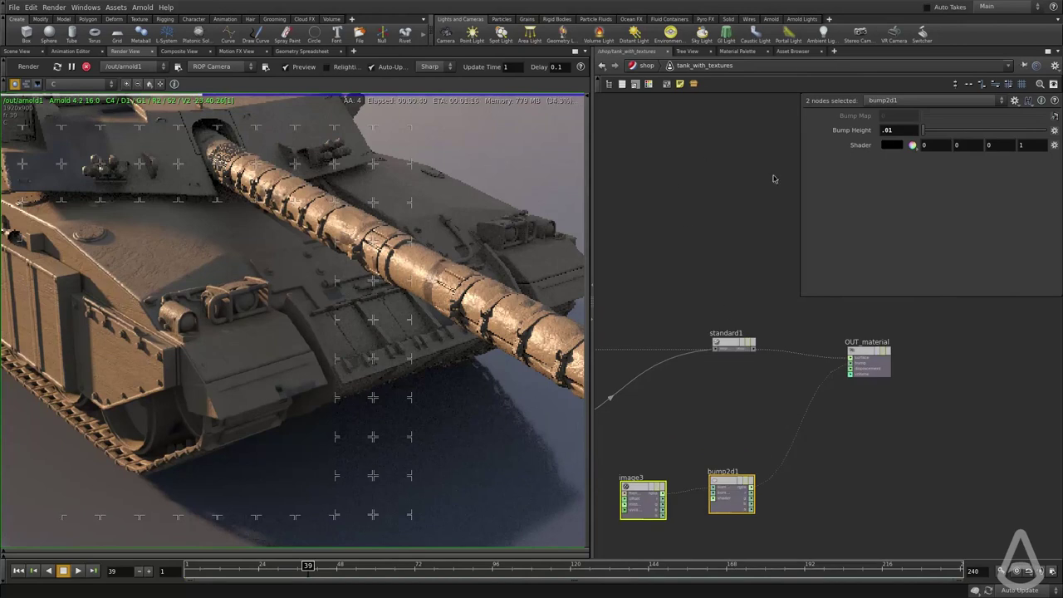
Expand standard1 to show its connected inputs and select image1 to display its texture parameters
{"action": "left_click", "coordinate": [724, 374]}
{"action": "left_click", "coordinate": [751, 345]}
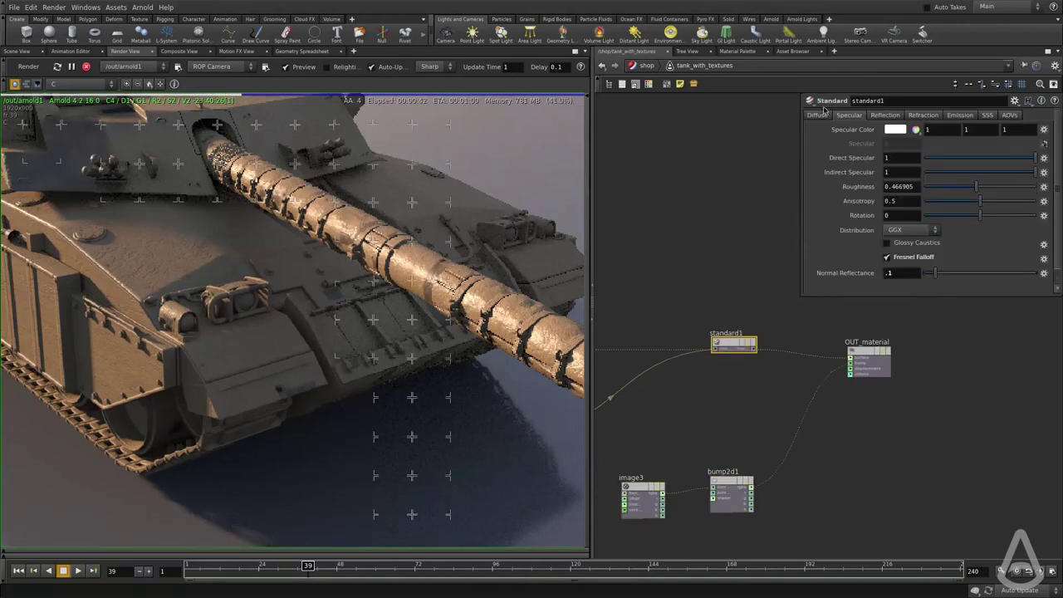
{"action": "middle_click_drag", "start_coordinate": [736, 401], "coordinate": [881, 386]}
{"action": "left_click_drag", "start_coordinate": [706, 258], "coordinate": [622, 379]}
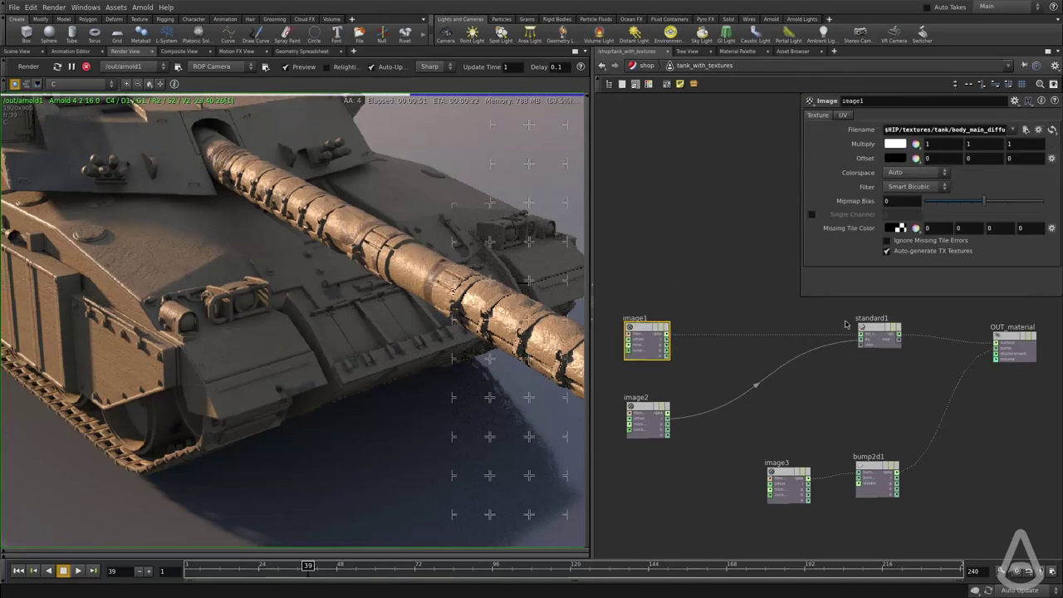
Examine the rendered tank's bumped surface alongside bump2d1's Bump Height setting
{"action": "middle_click_drag", "start_coordinate": [263, 297], "coordinate": [407, 341]}
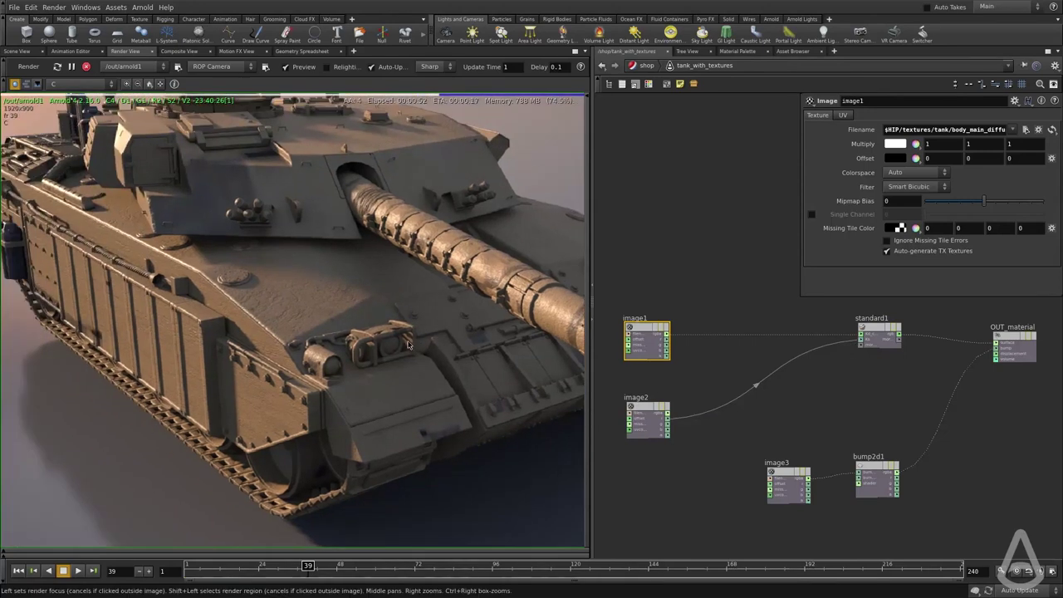
{"action": "middle_click_drag", "start_coordinate": [862, 407], "coordinate": [791, 378]}
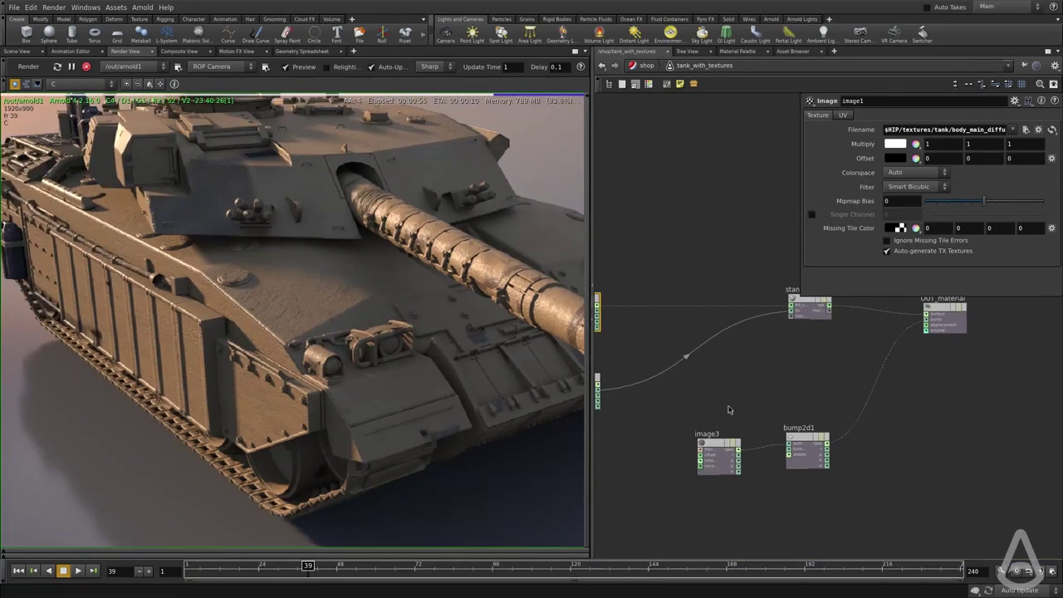
{"action": "left_click", "coordinate": [844, 449]}
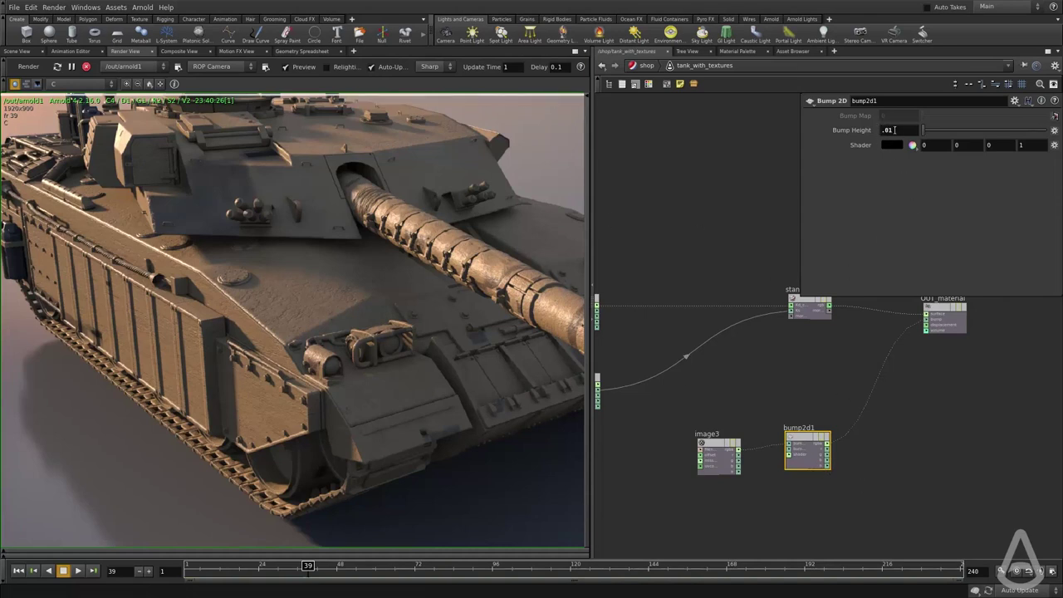
{"action": "middle_click_drag", "start_coordinate": [249, 319], "coordinate": [285, 342]}
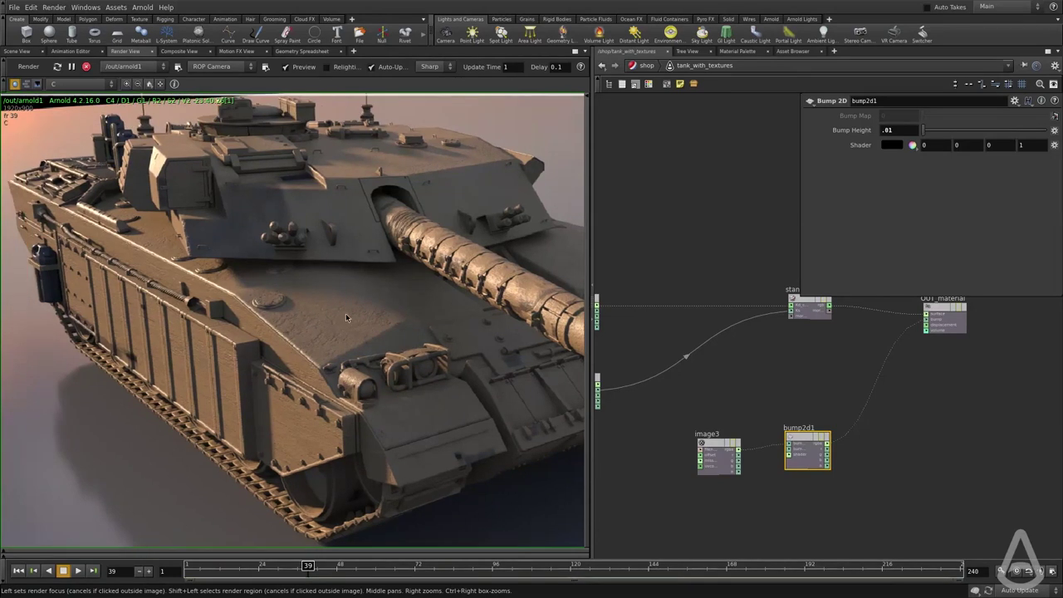
{"action": "middle_click_drag", "start_coordinate": [399, 371], "coordinate": [355, 348]}
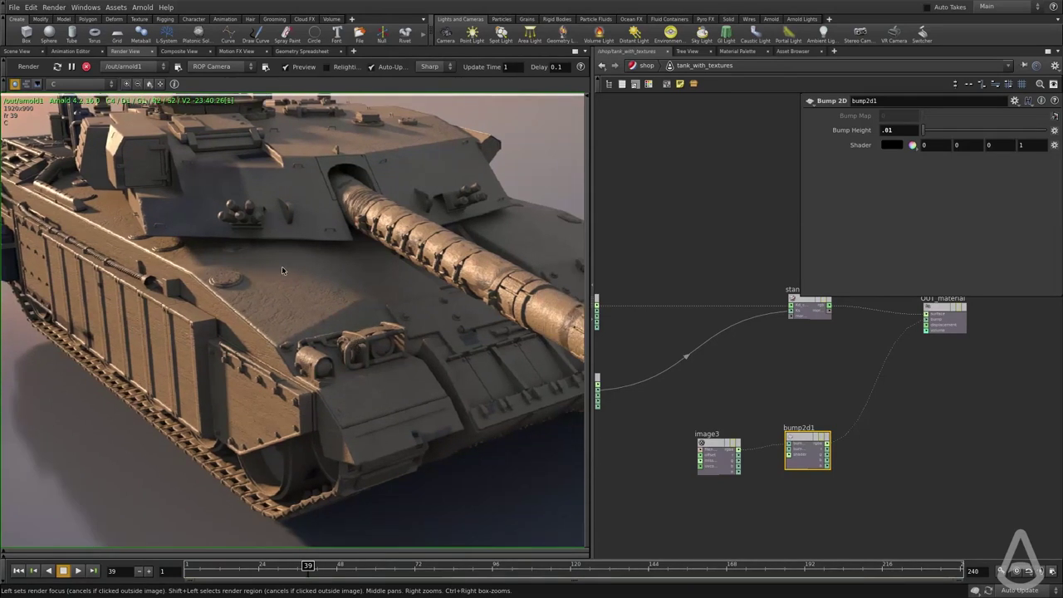
{"action": "left_click", "coordinate": [754, 366]}
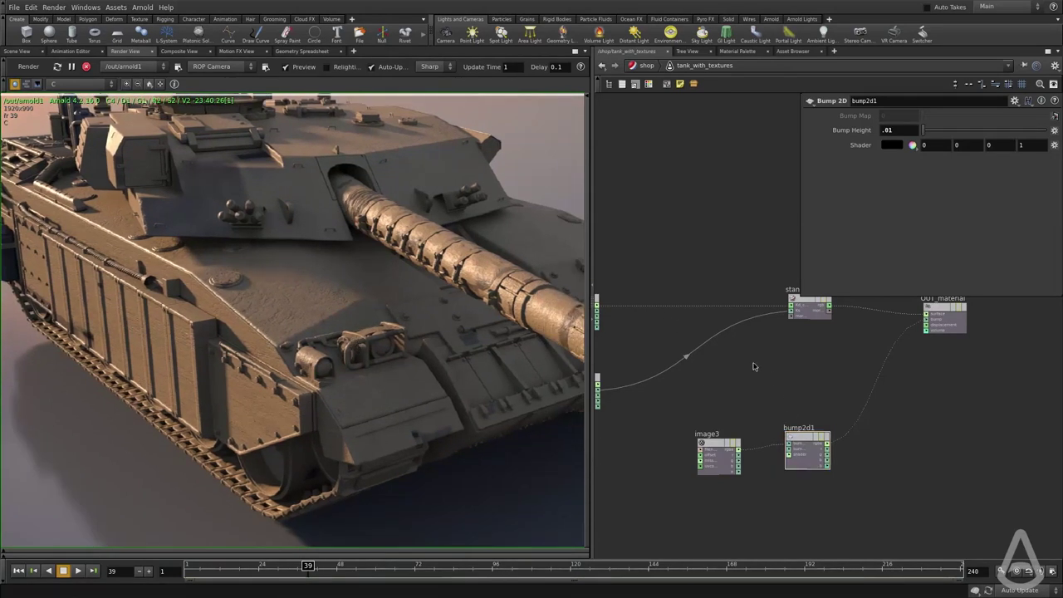